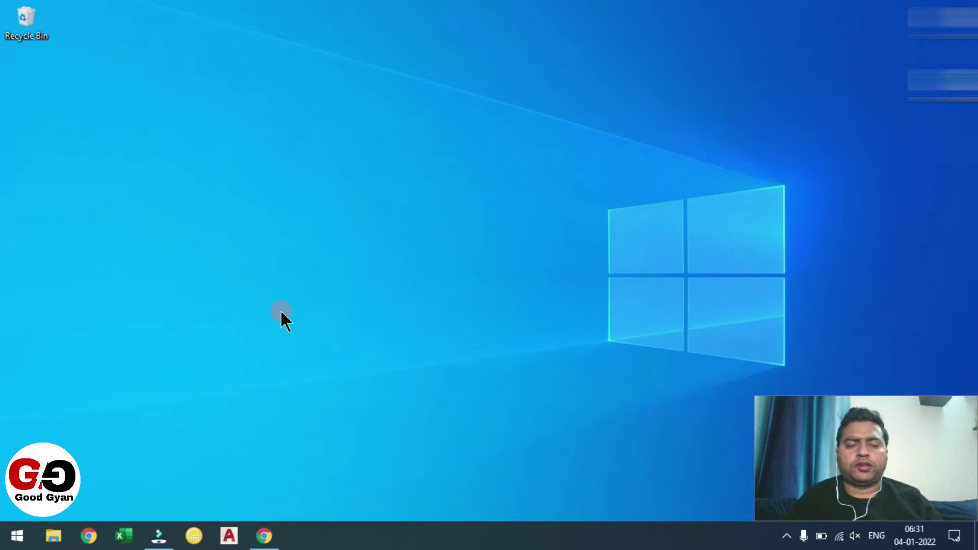
- Launch PVsyst 6.8.8 and open the project design window for a grid system
click(193, 536)
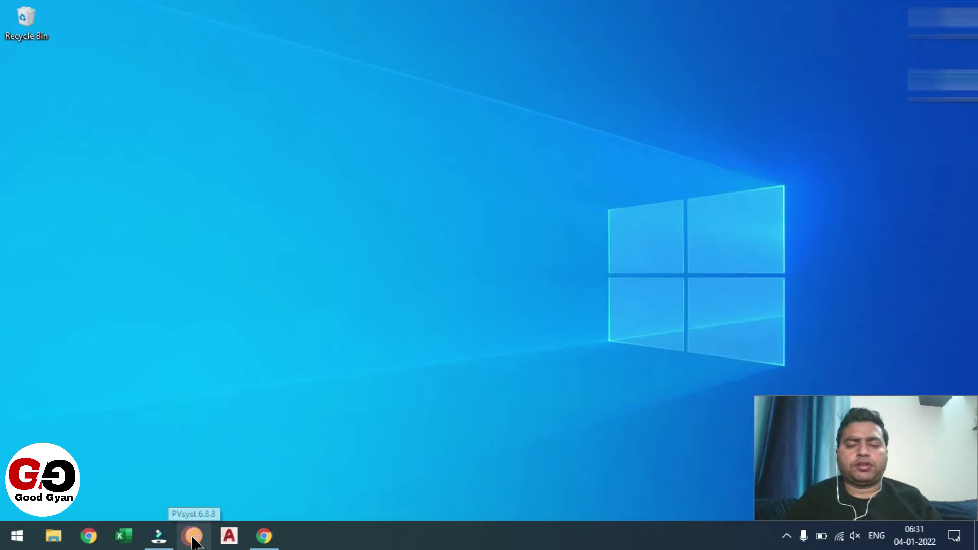
click(194, 543)
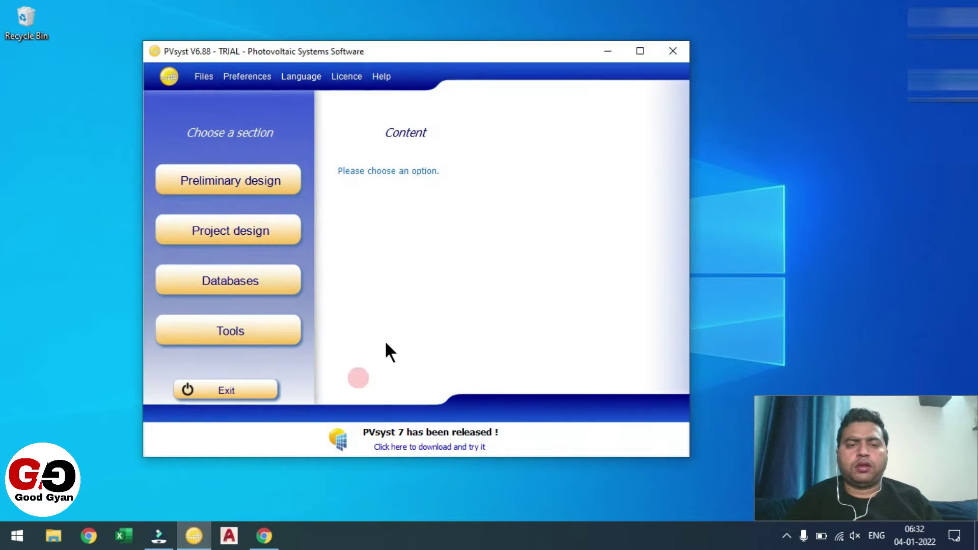
click(240, 229)
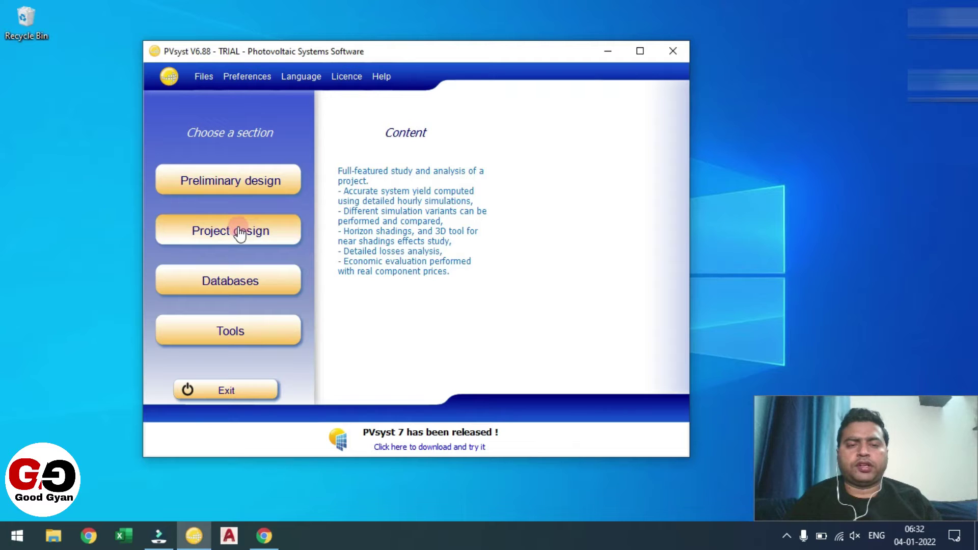
click(611, 184)
click(596, 187)
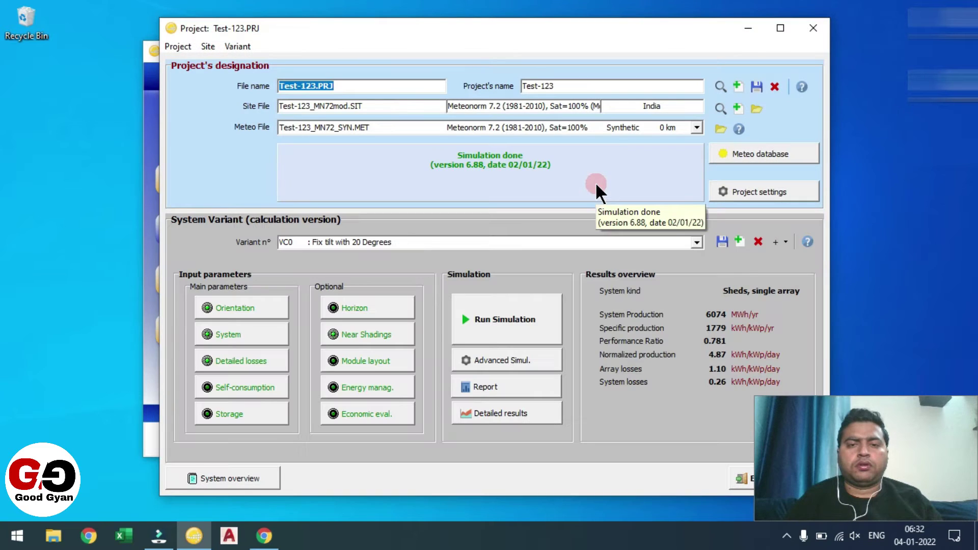
click(496, 53)
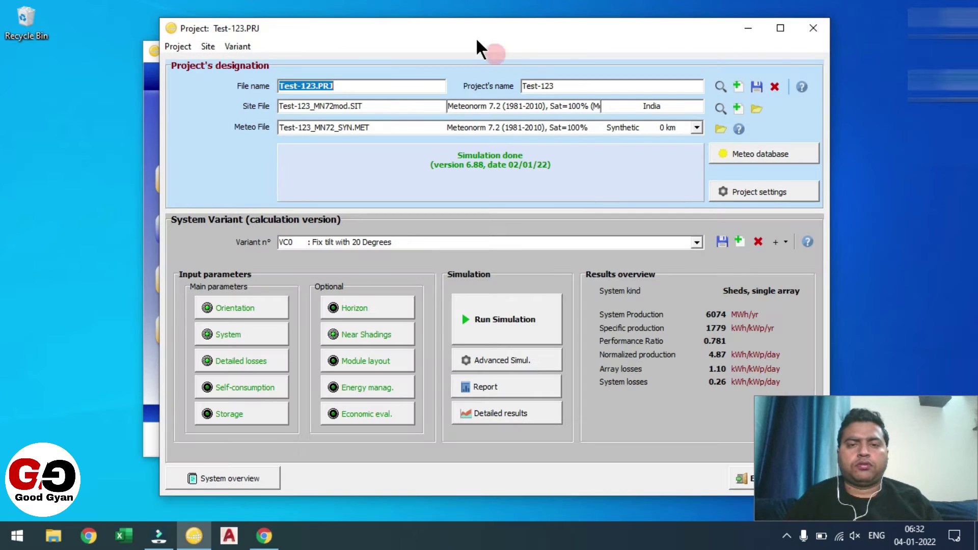
drag(458, 29, 419, 29)
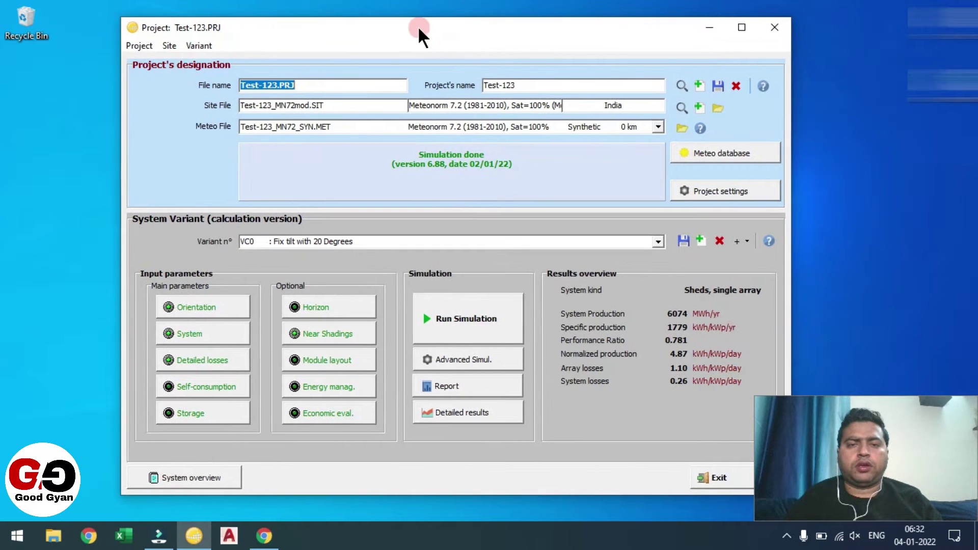
- Create a new project and set its file name to "Simulation for HSAT"
click(698, 85)
click(322, 90)
drag(322, 91, 185, 95)
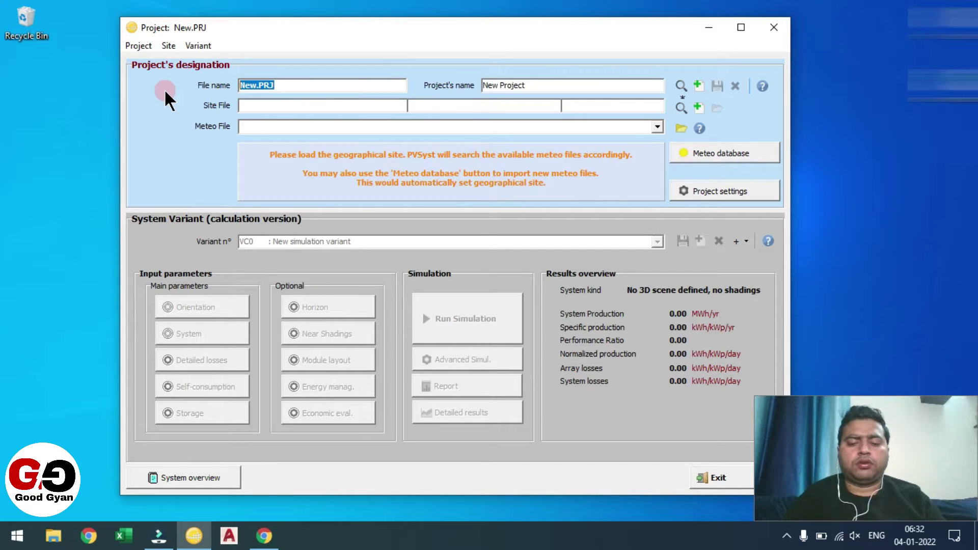
text(Simul)
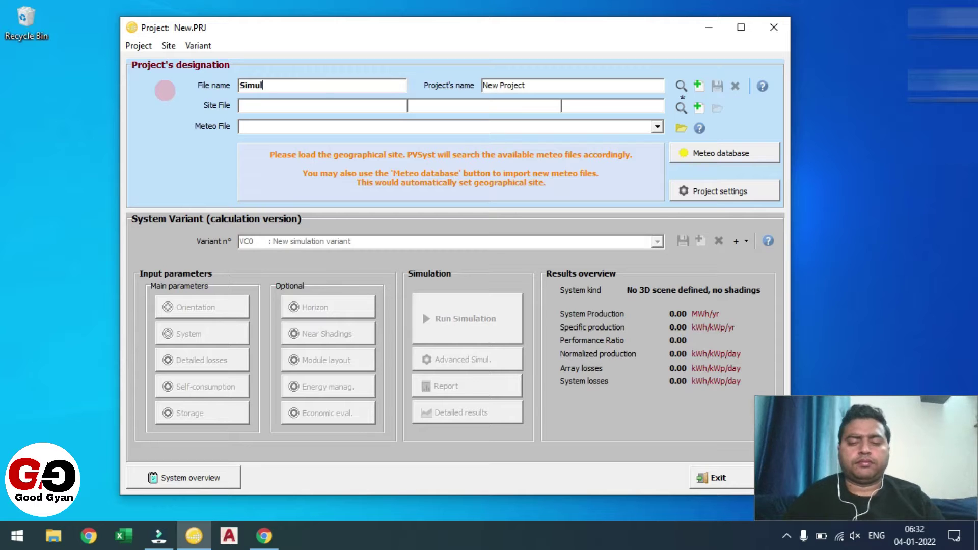
text(ation)
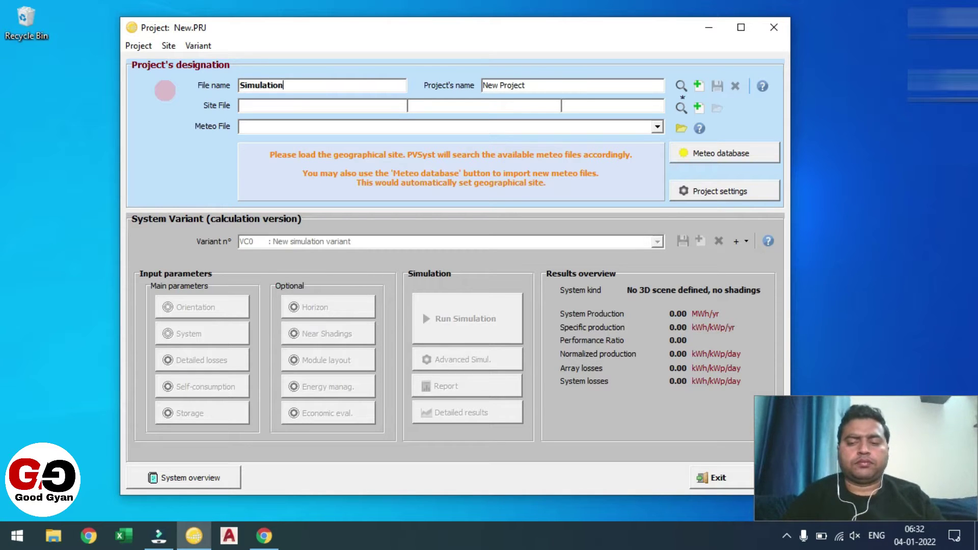
text( for)
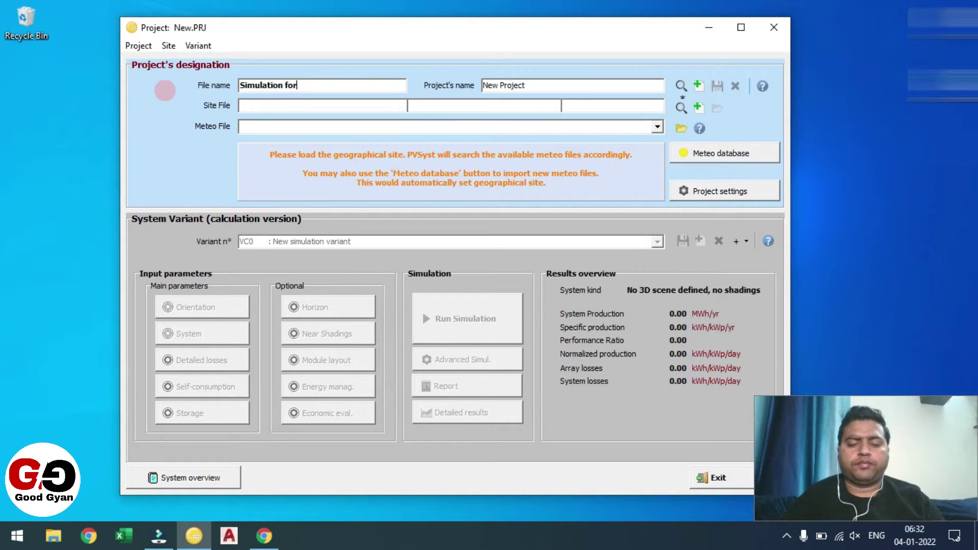
text( HSAT)
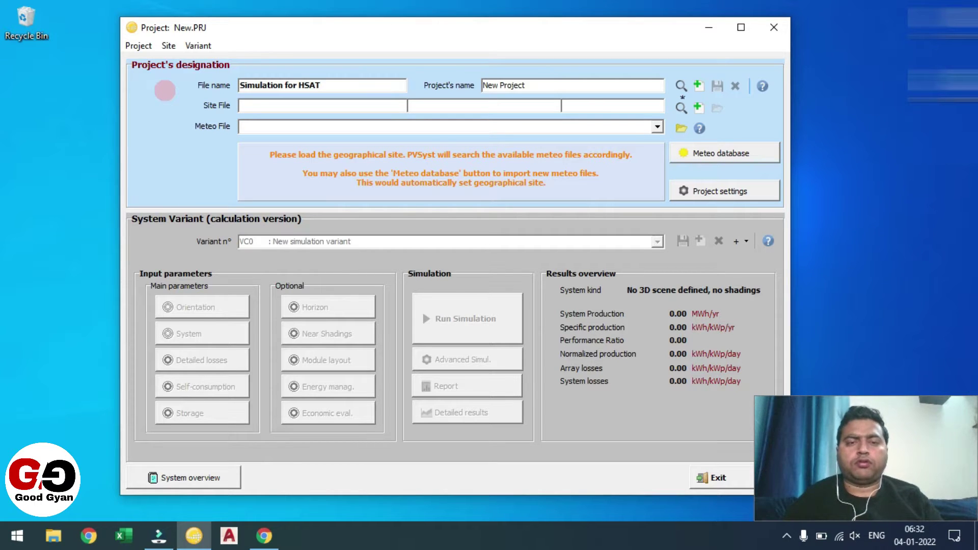
- Replace the project's name with "Simulation for HSAT"
click(538, 83)
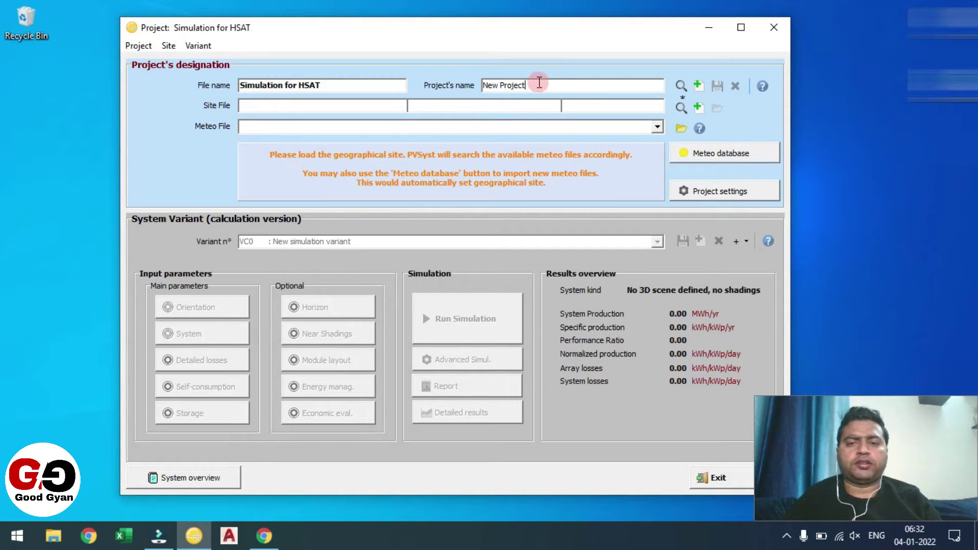
key(BackSpace)
key(BackSpace)
key(BackSpace)
key(BackSpace)
key(BackSpace)
key(BackSpace)
key(BackSpace)
key(BackSpace)
key(BackSpace)
key(BackSpace)
key(BackSpace)
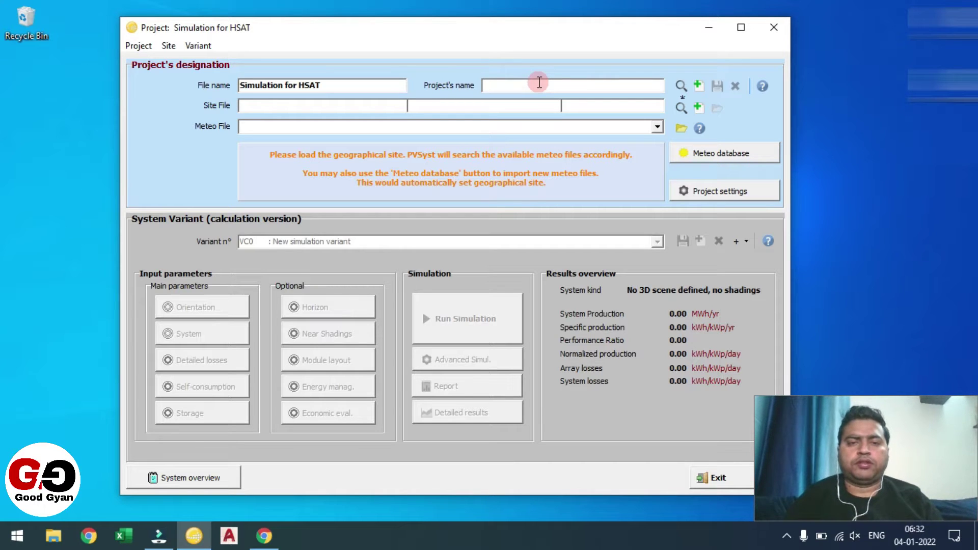
text(Simul)
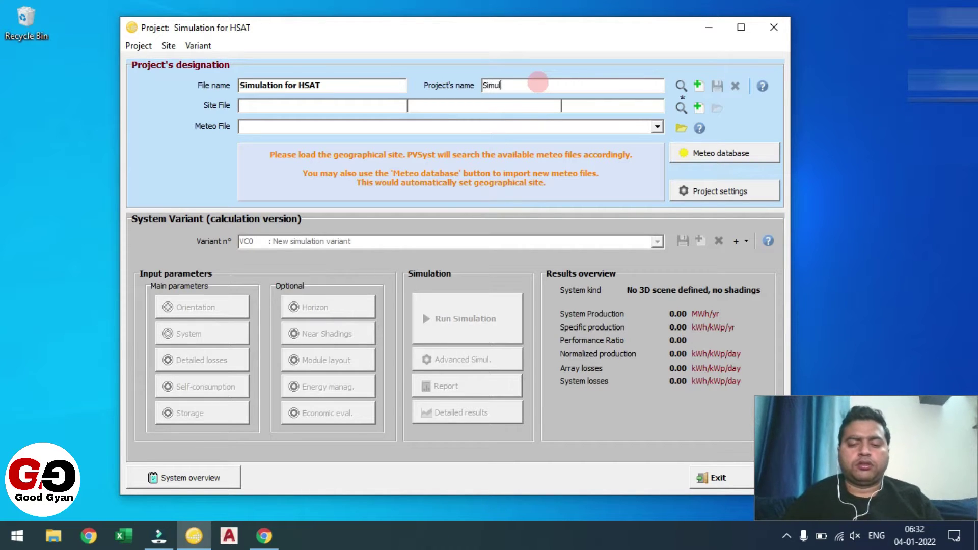
text(ation f)
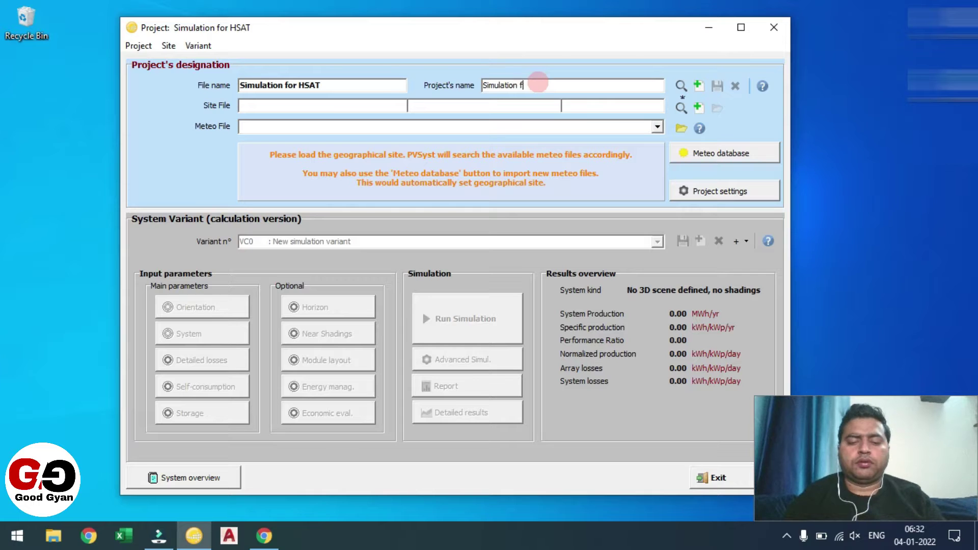
text(or HSA)
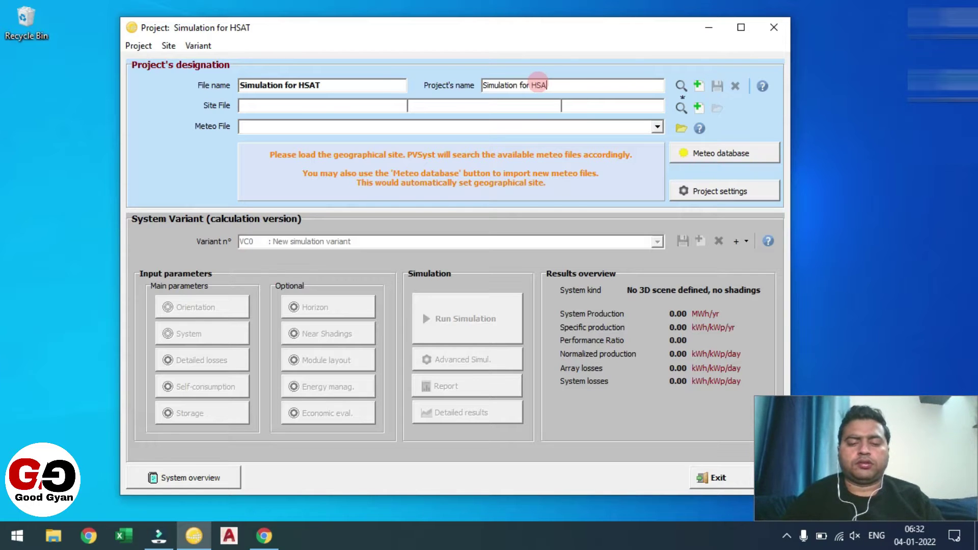
text(T)
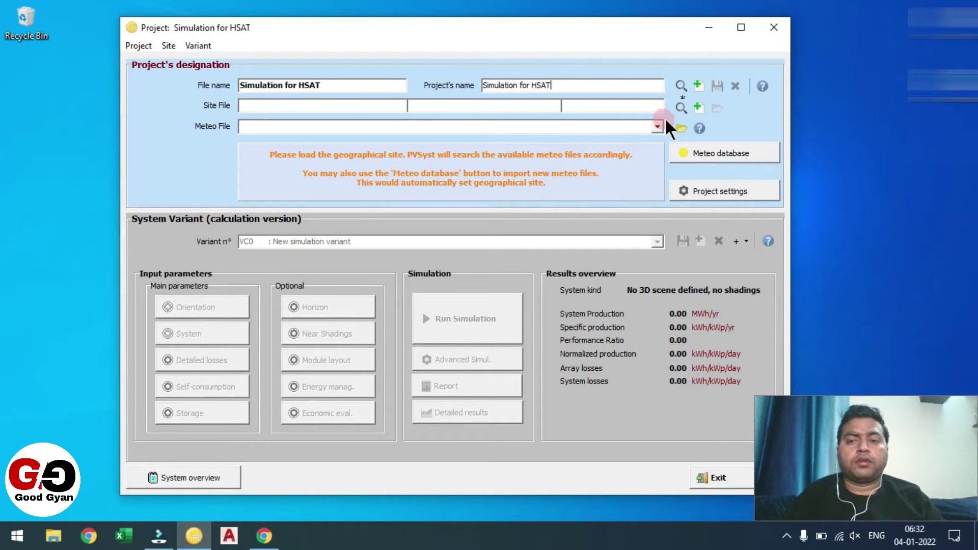
click(699, 105)
click(259, 49)
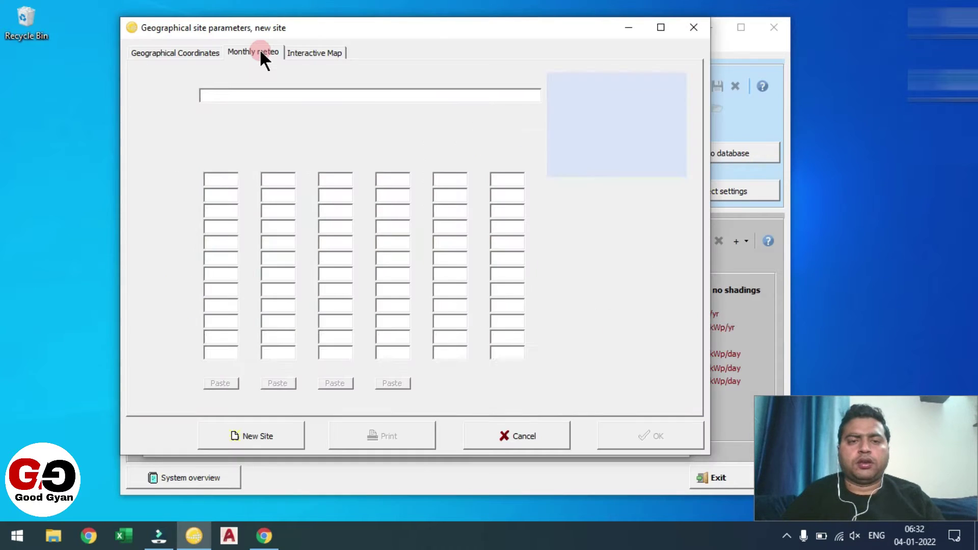
click(321, 50)
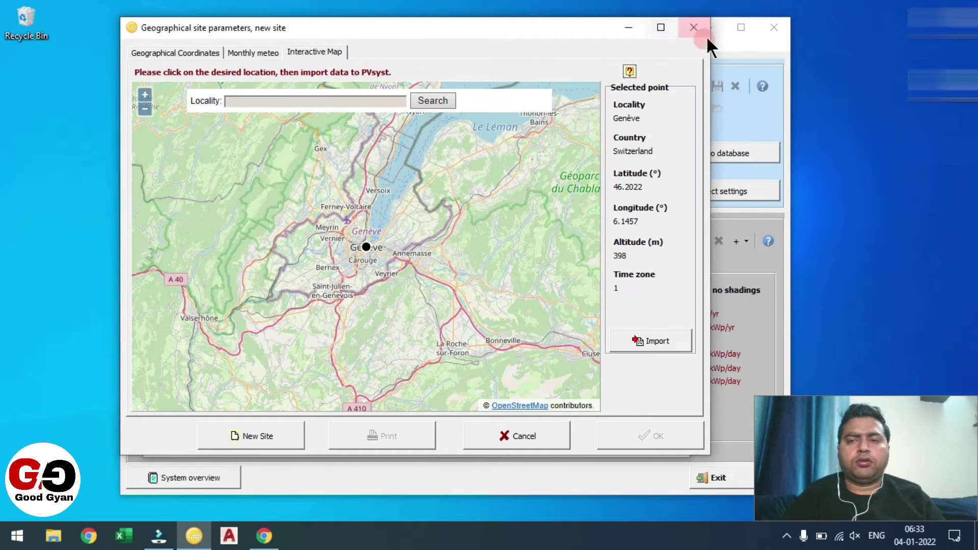
click(694, 27)
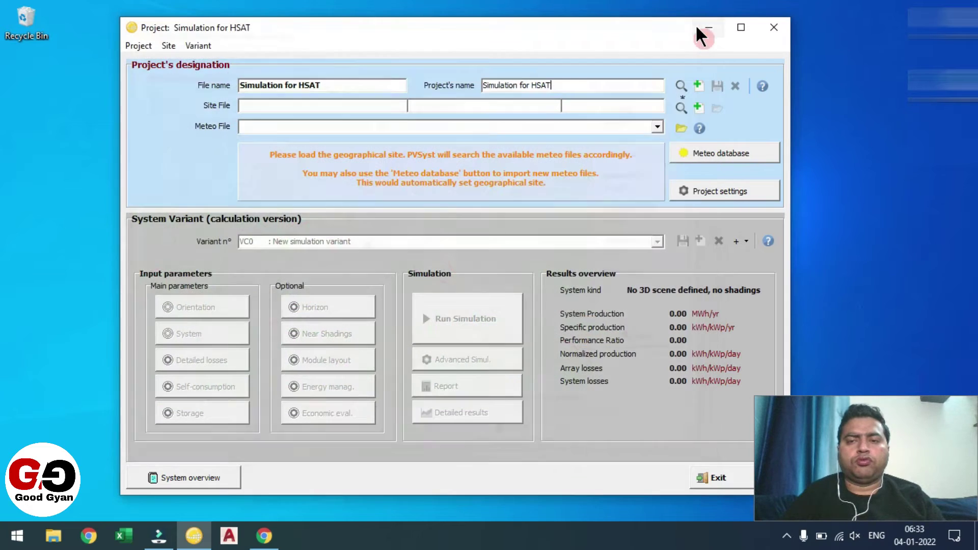
- Assign the existing Test-123_MN72.SIT geographical site to the project and save the project
click(679, 107)
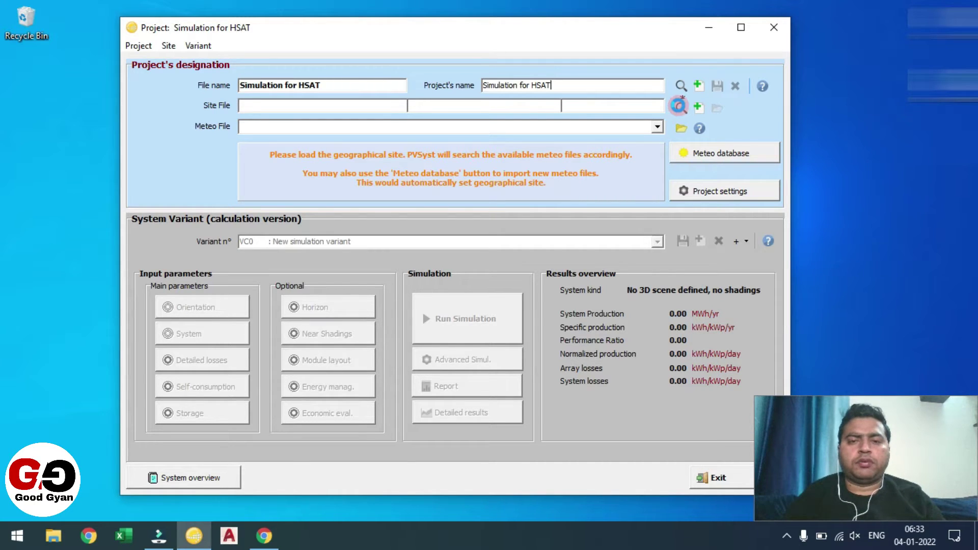
click(678, 106)
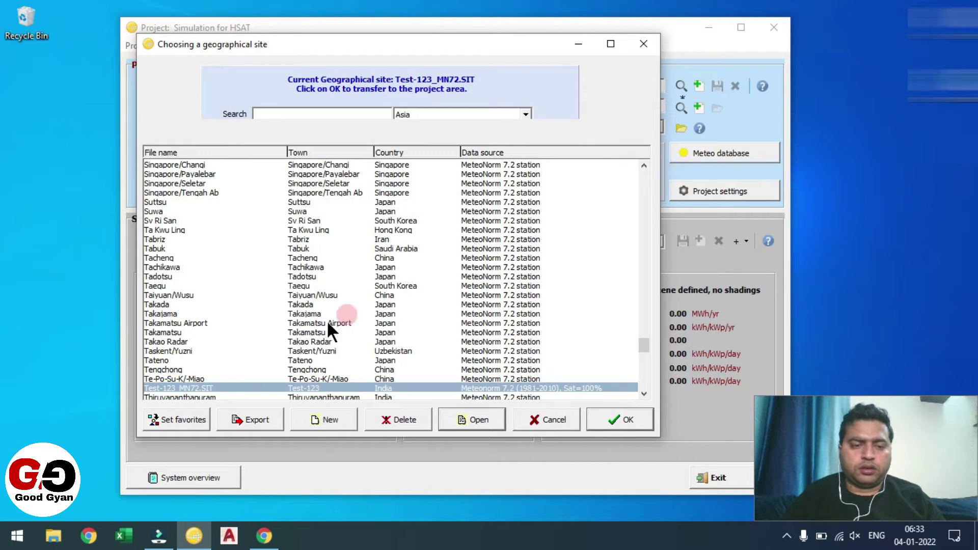
click(267, 386)
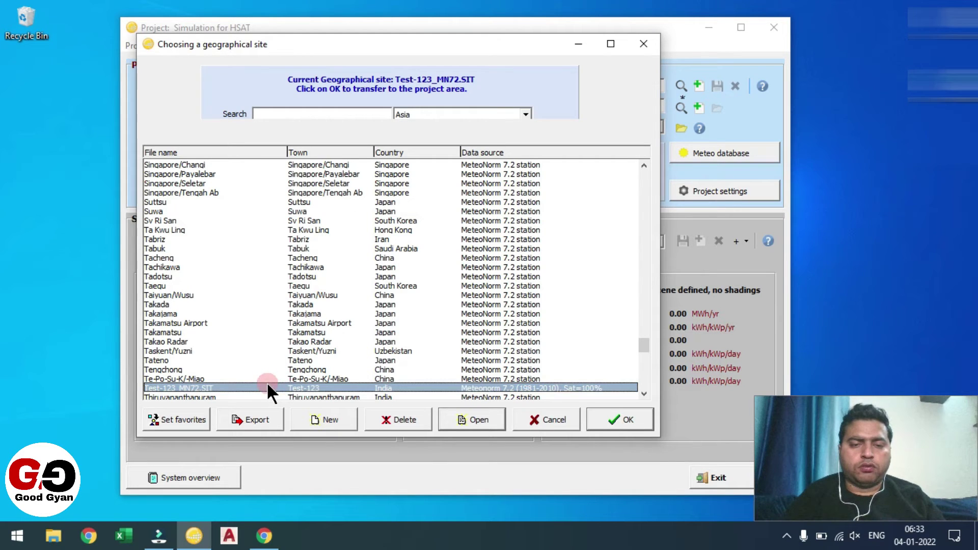
click(606, 415)
click(716, 85)
click(365, 256)
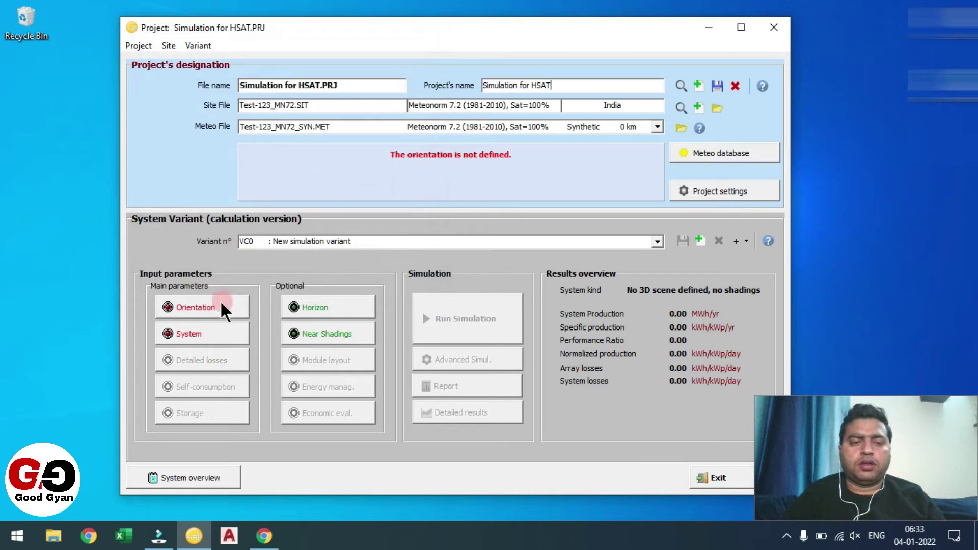
- Set the orientation's field type to "Tracking tilted or horiz. N-S axis" with an axis tilt of 0°
click(209, 306)
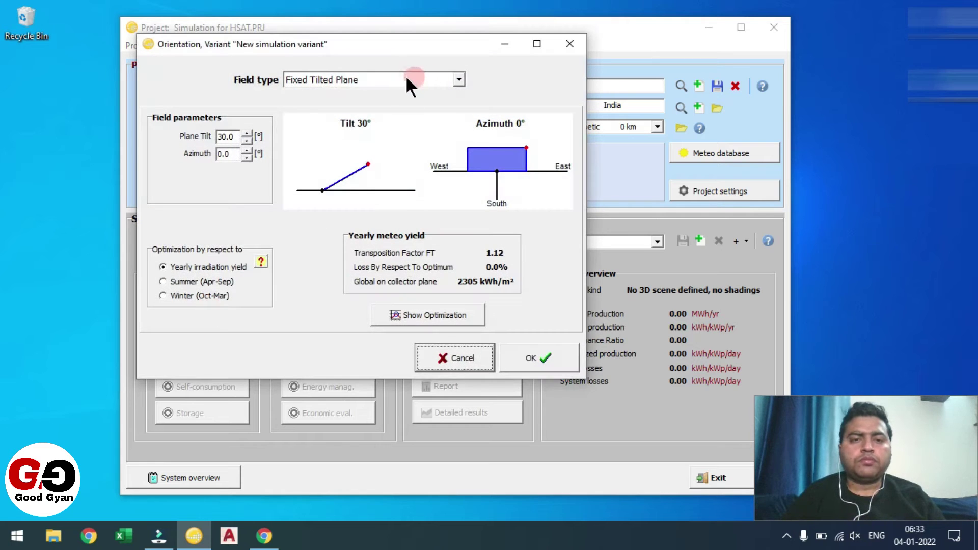
click(388, 79)
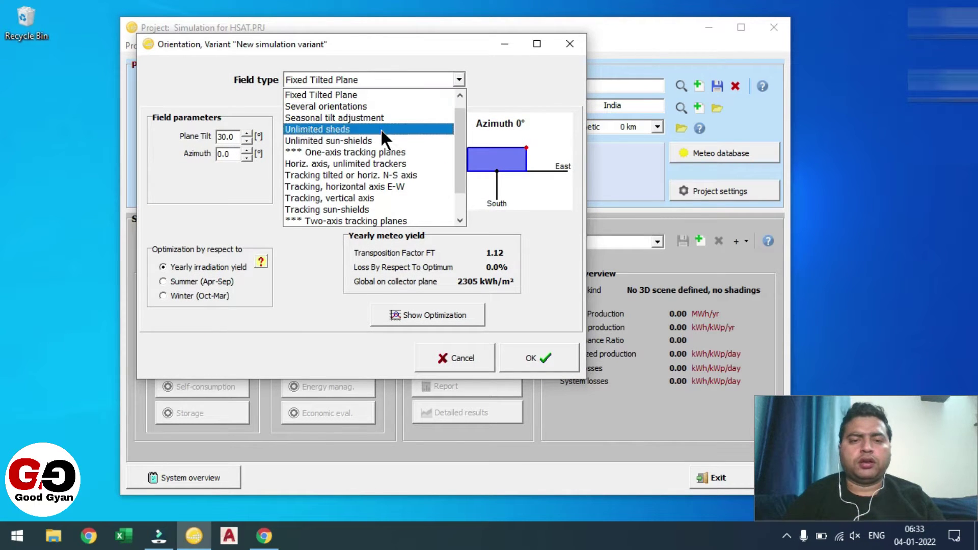
click(370, 174)
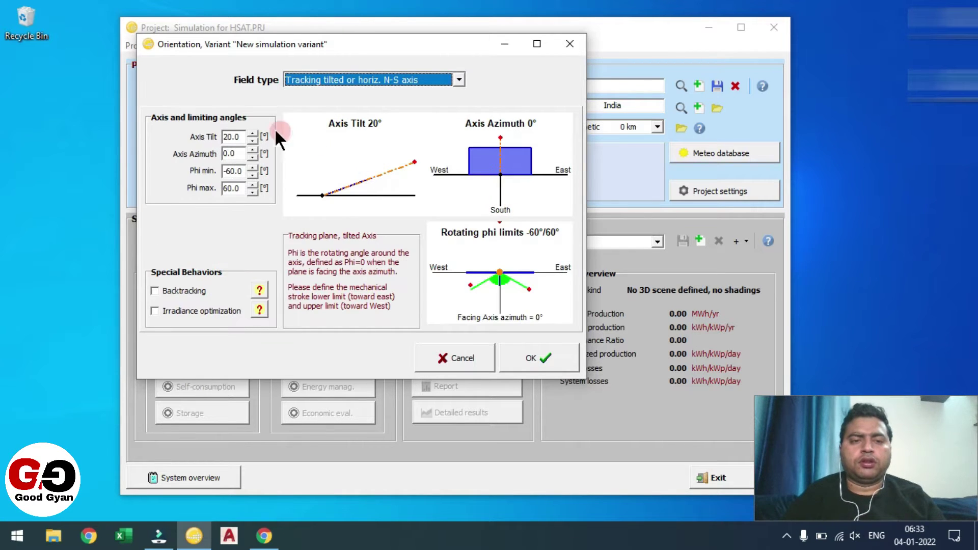
drag(246, 137, 219, 137)
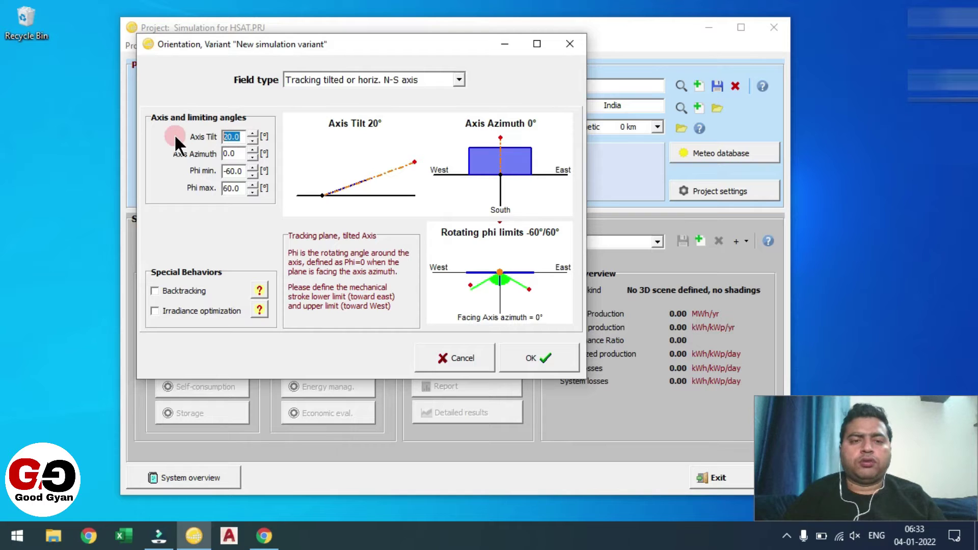
text(0)
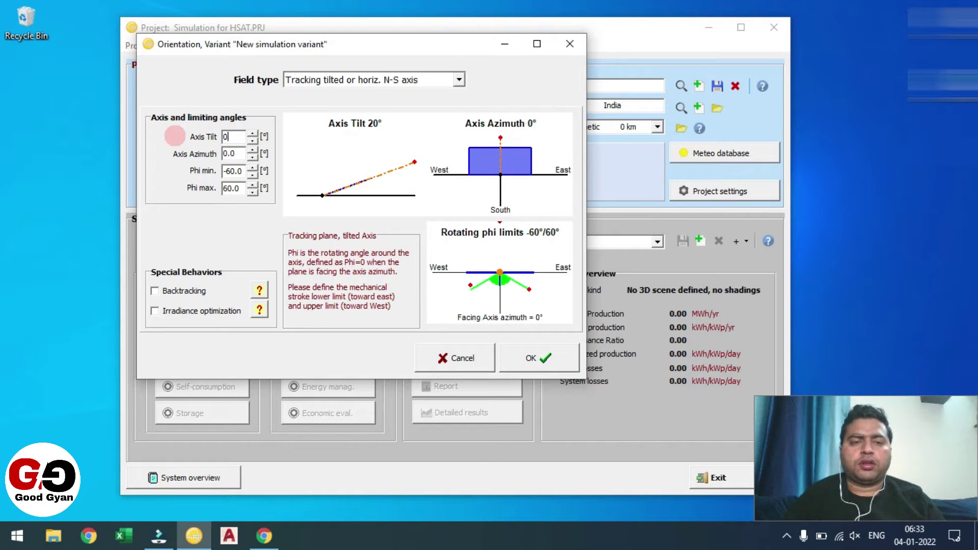
key(Tab)
- Enable backtracking for the tracking plane and accept the orientation settings
key(Tab)
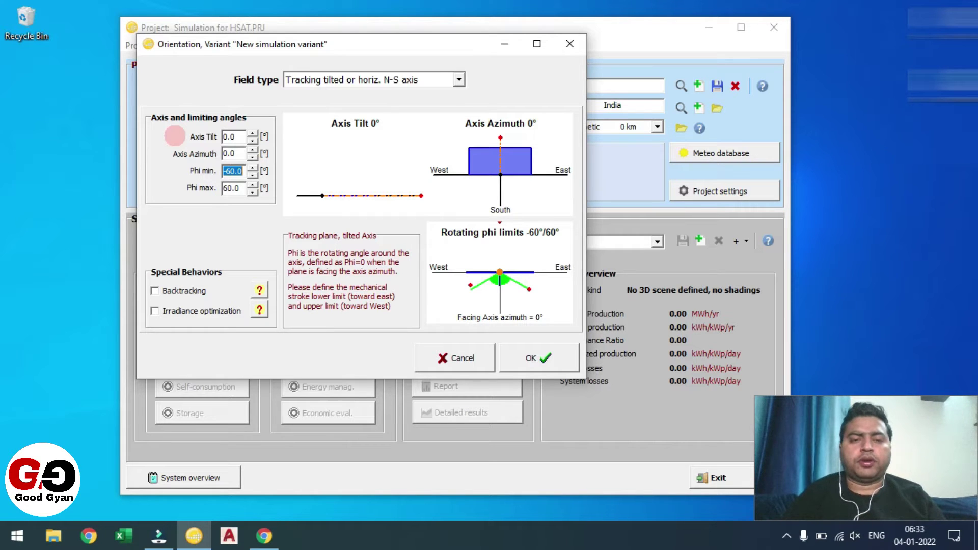
key(Tab)
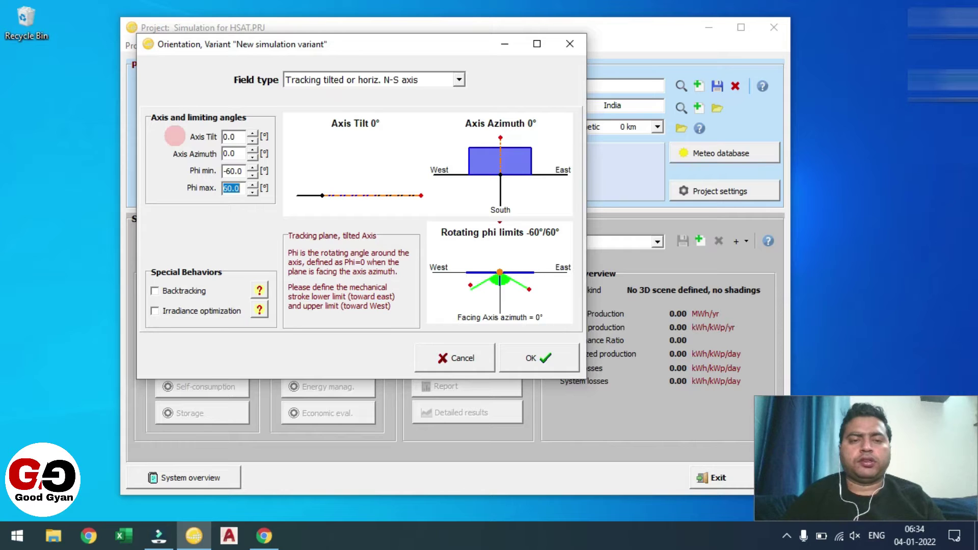
key(Tab)
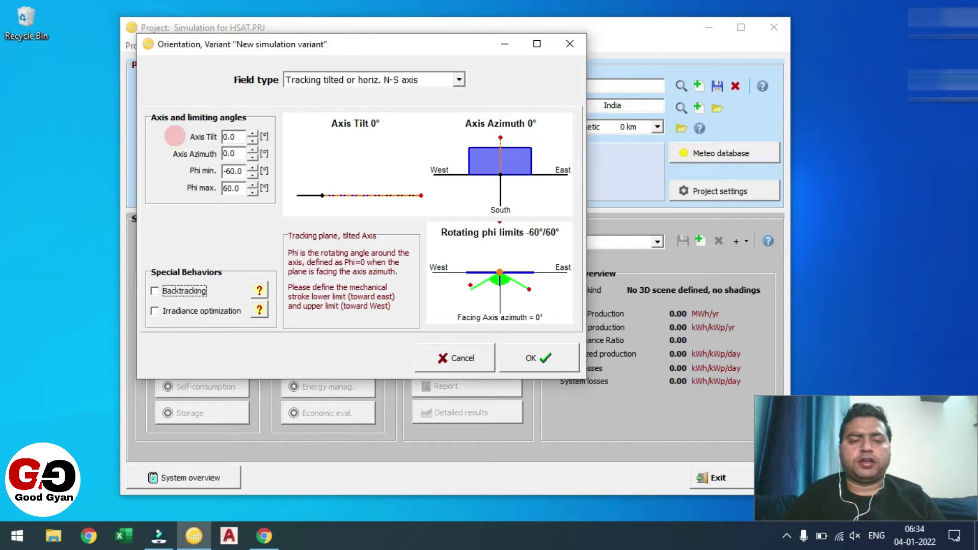
click(155, 290)
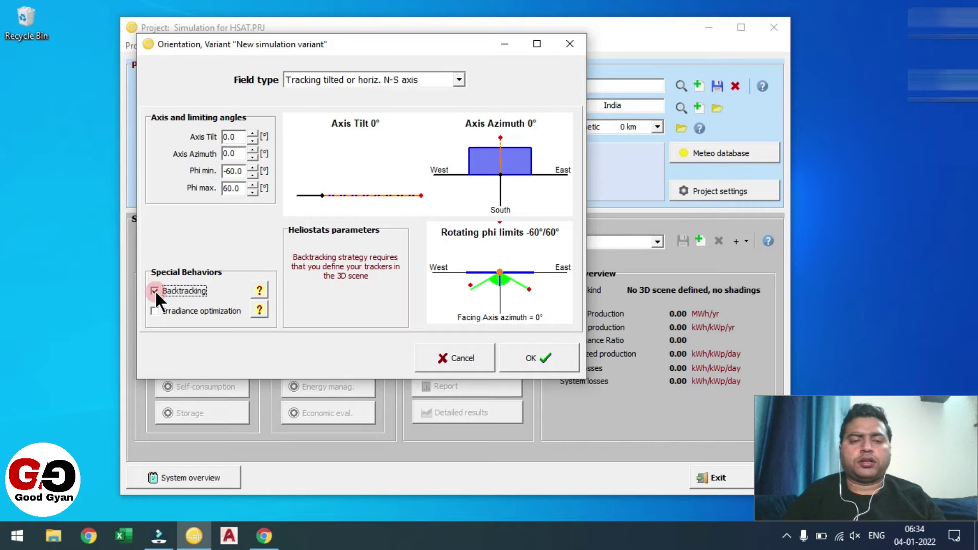
click(539, 352)
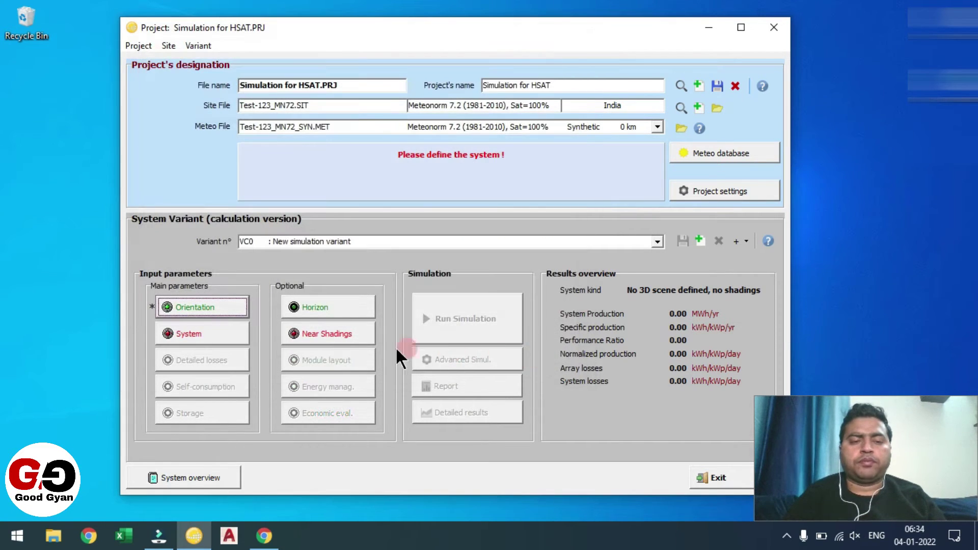
- In the system definition, select the Longi Solar 455 Wp LR4-72 HPH 455 M G2 module for the PV array
click(206, 330)
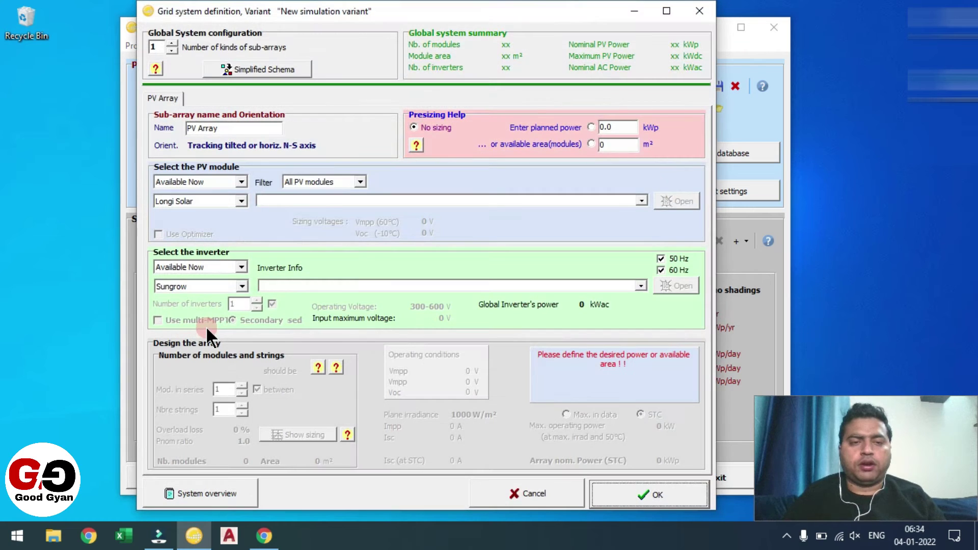
click(398, 200)
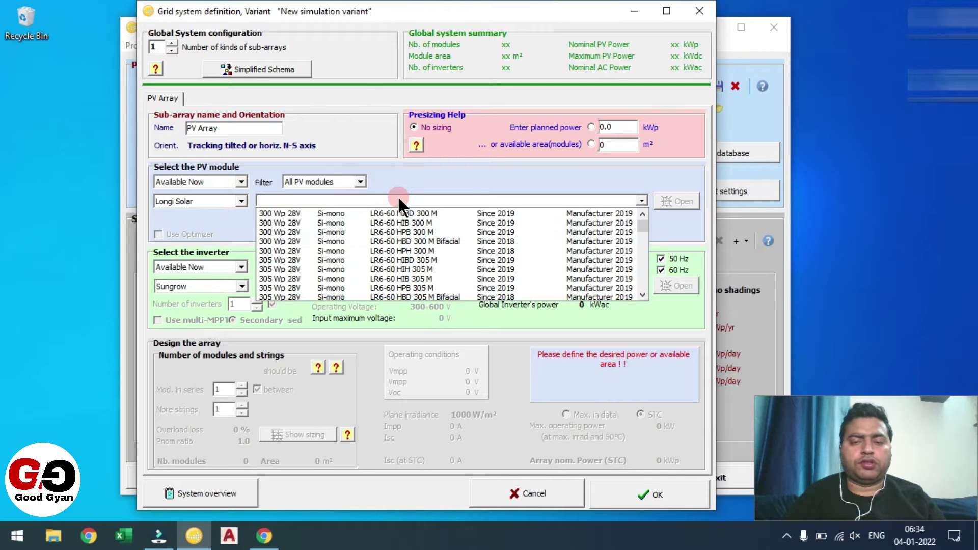
drag(642, 224, 640, 293)
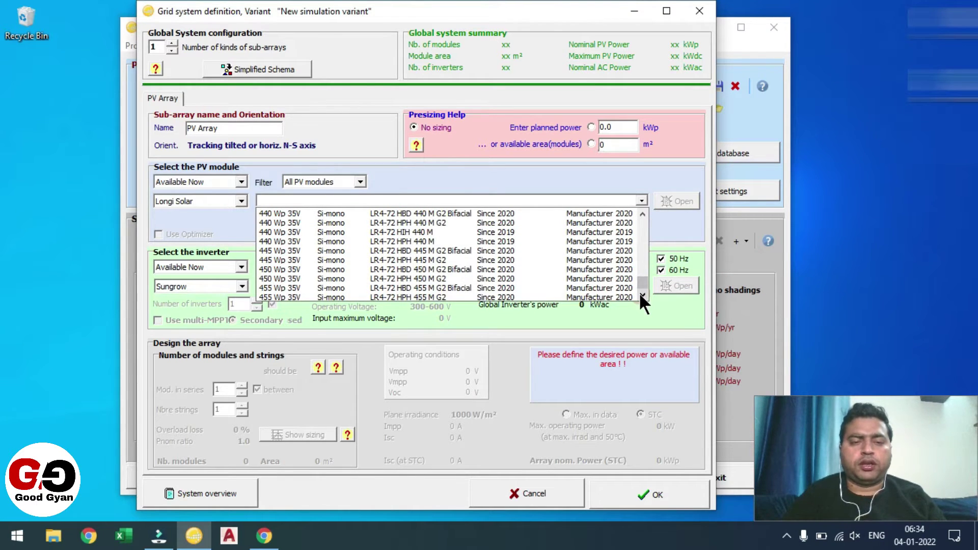
click(515, 294)
click(359, 198)
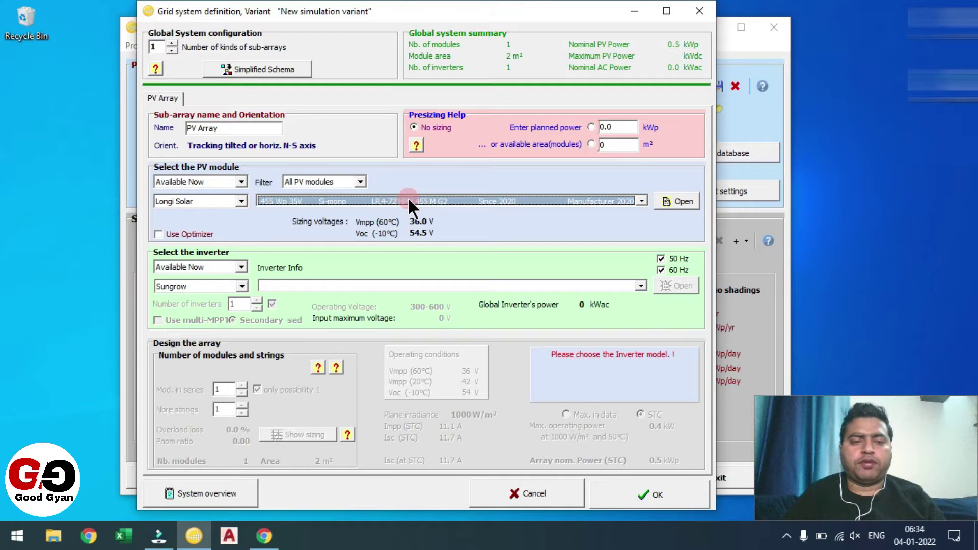
- Select the Sungrow 3000 kW SG3000HV inverter and disable its multi-MPPT feature
click(381, 286)
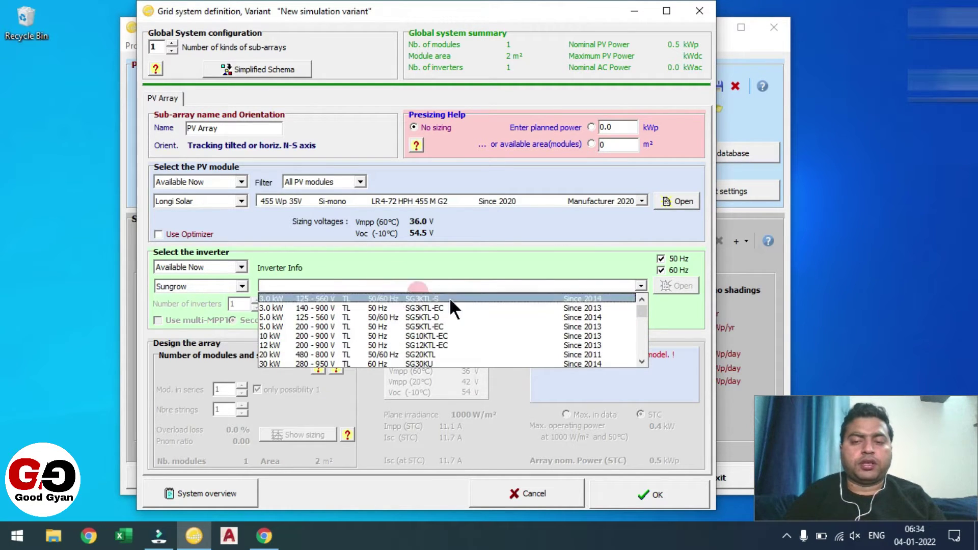
drag(643, 308, 642, 359)
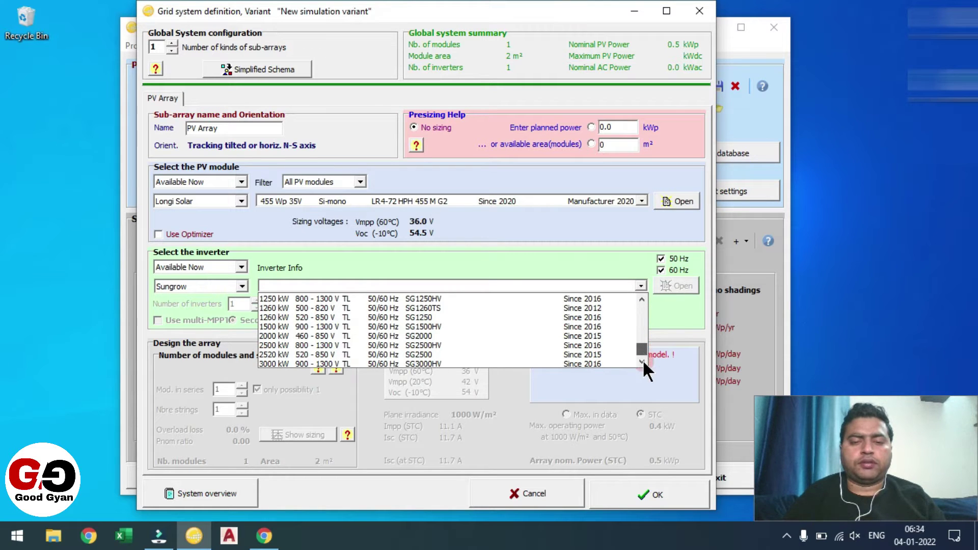
click(540, 364)
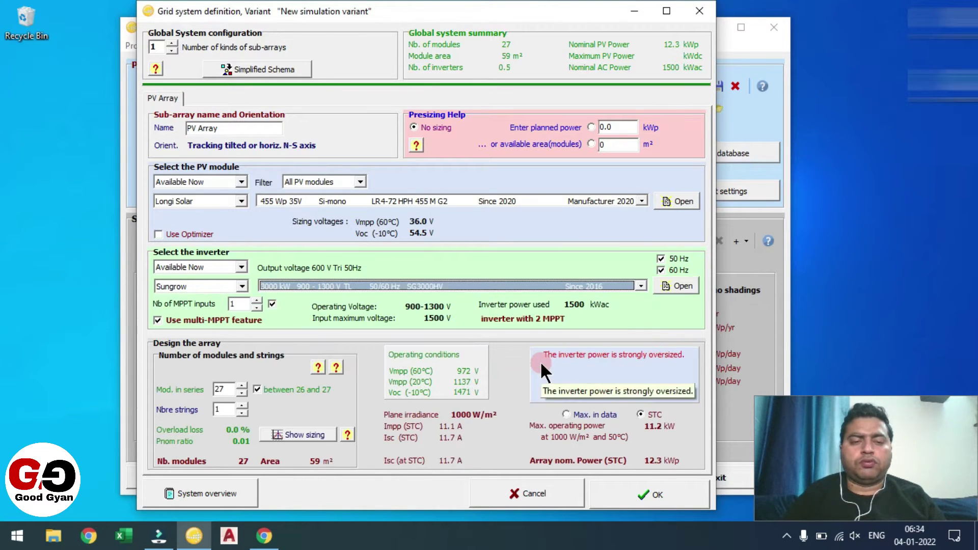
click(181, 320)
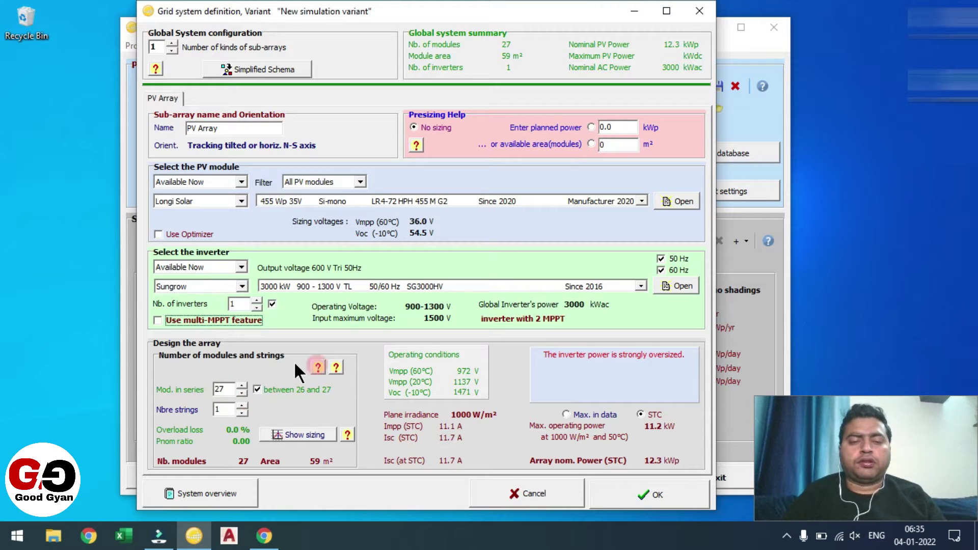
- Set the array's number of strings to 280 with 27 modules in series, and accept the system definition
click(223, 388)
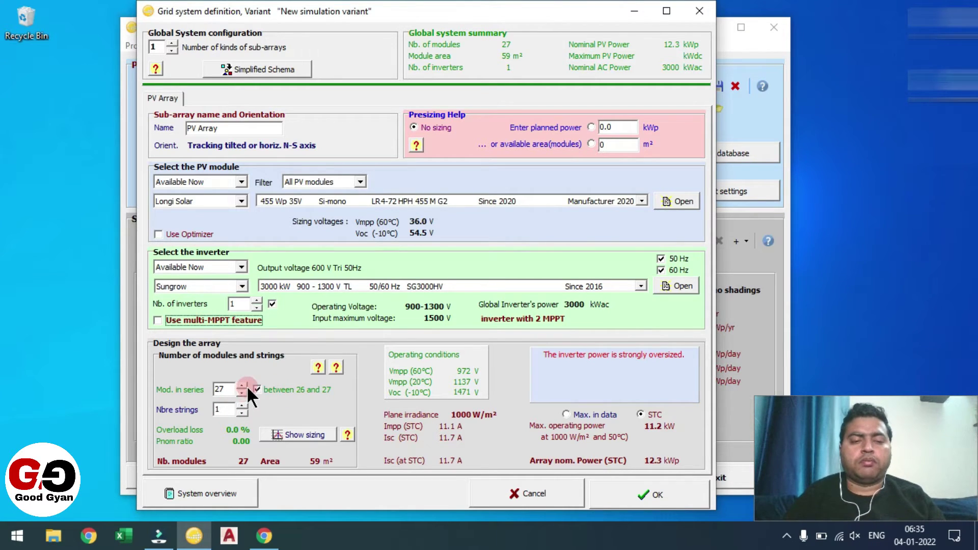
click(226, 407)
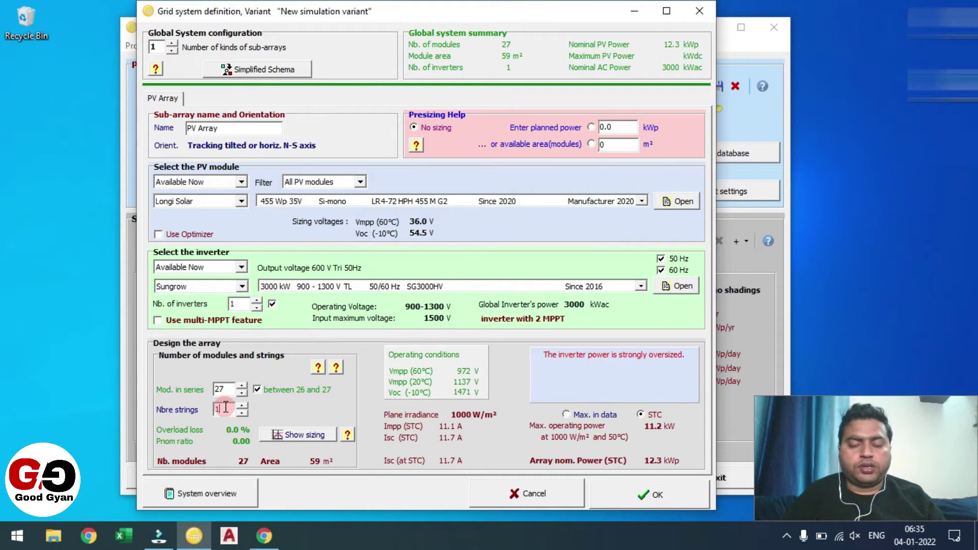
key(BackSpace)
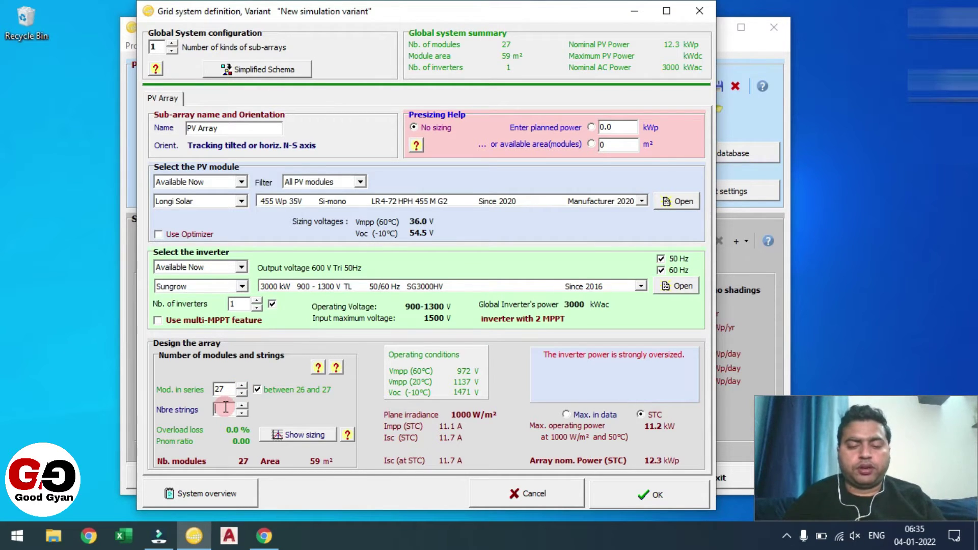
text(240)
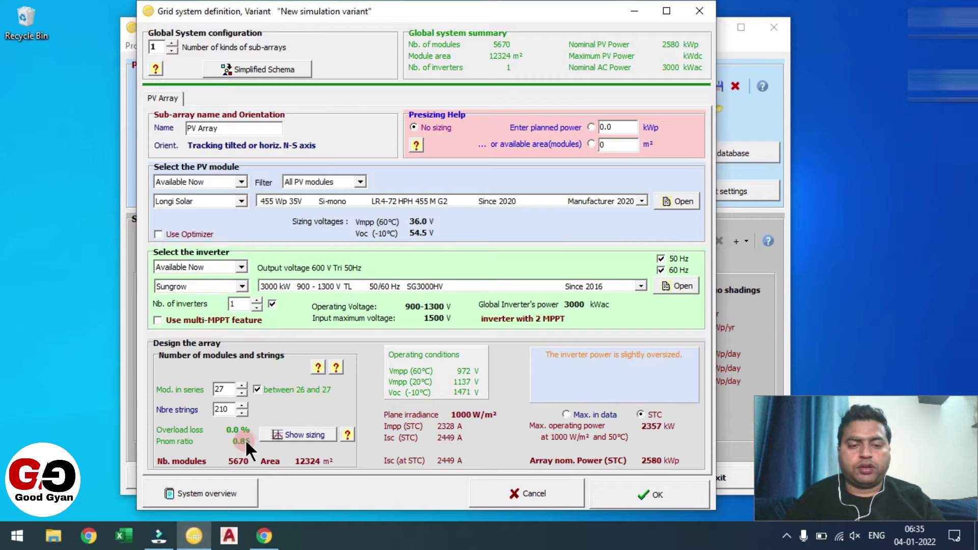
key(BackSpace)
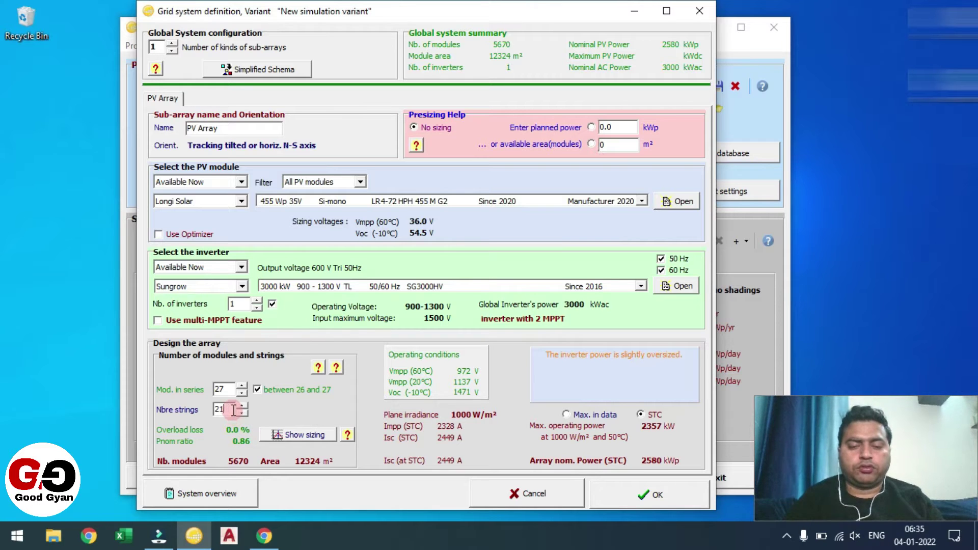
key(BackSpace)
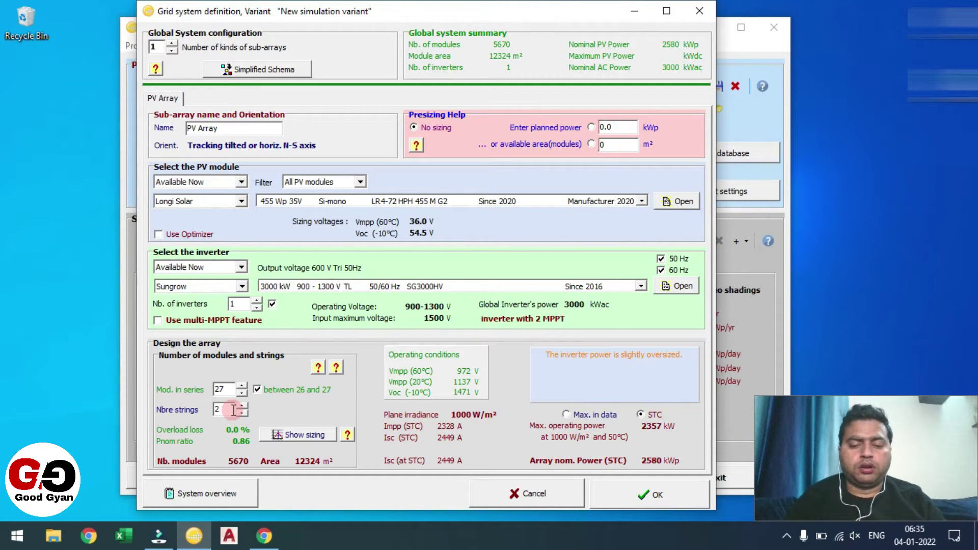
text(80)
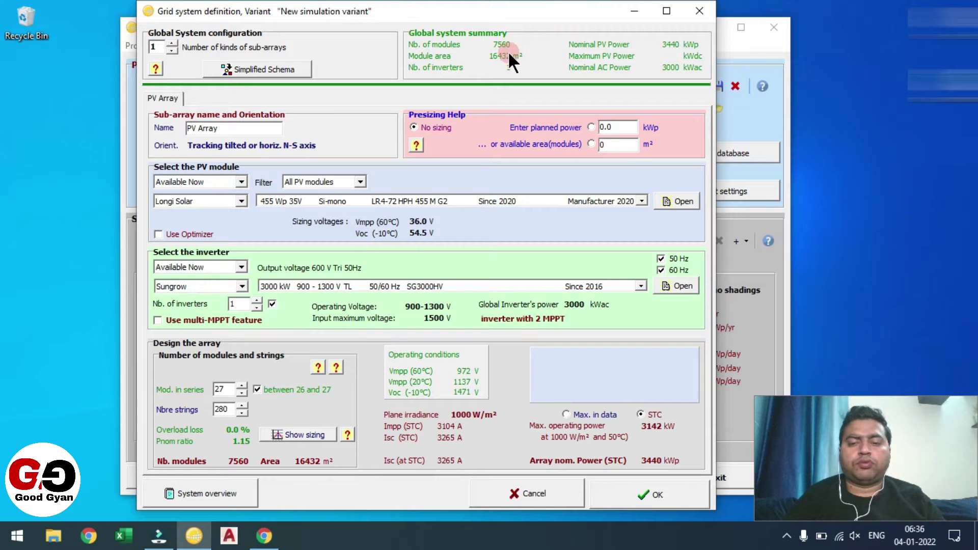
click(647, 494)
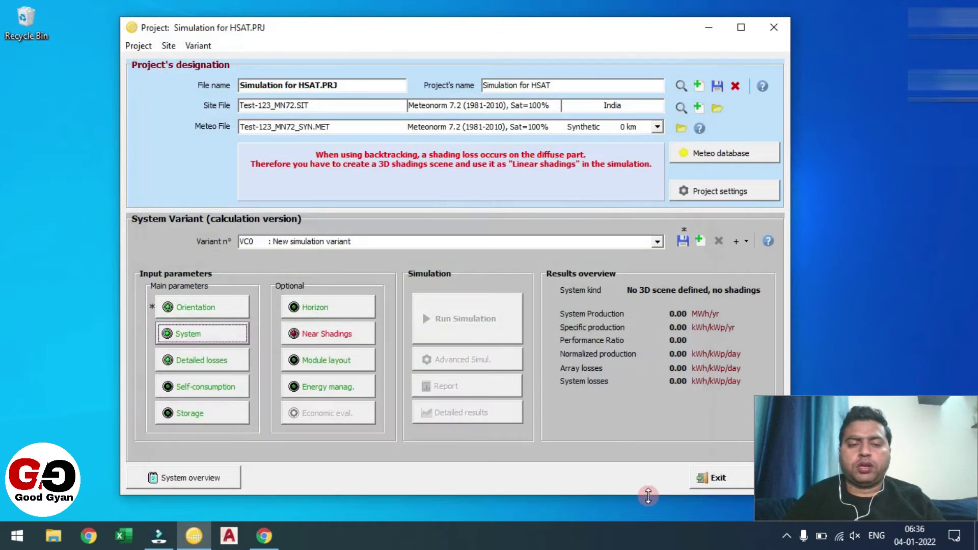
- Set the thermal losses to "Free" mounted modules with air circulation, and account for the inverter-to-injection AC circuit with a 1.2% loss fraction at STC
click(208, 358)
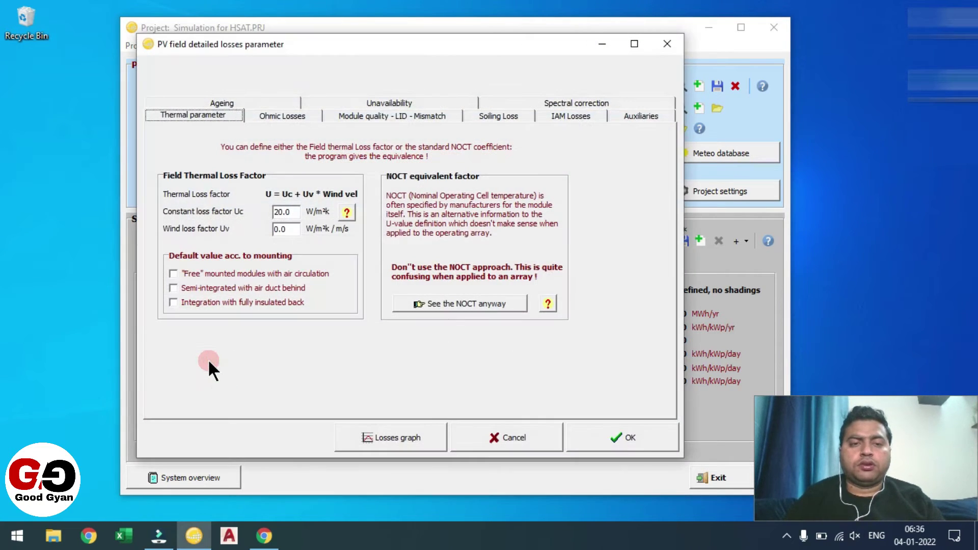
click(174, 274)
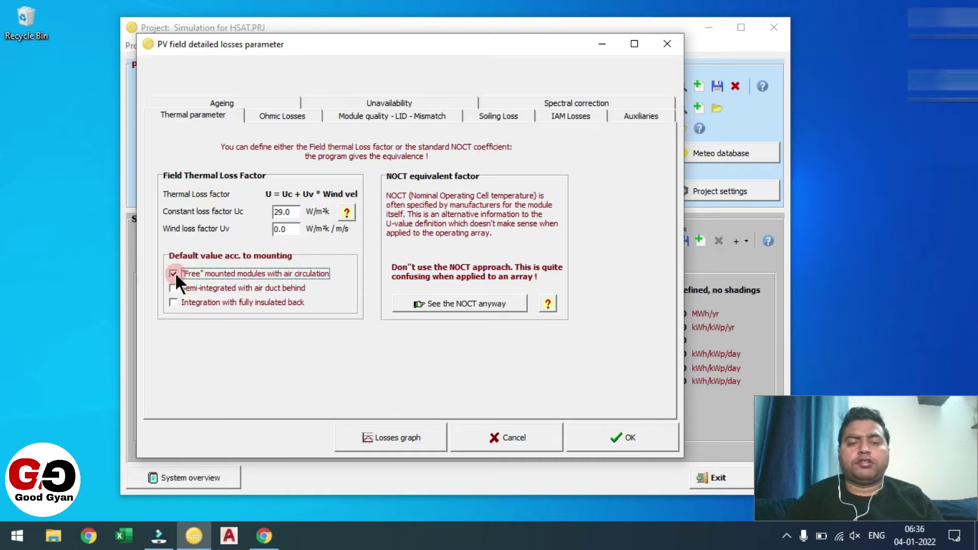
click(281, 116)
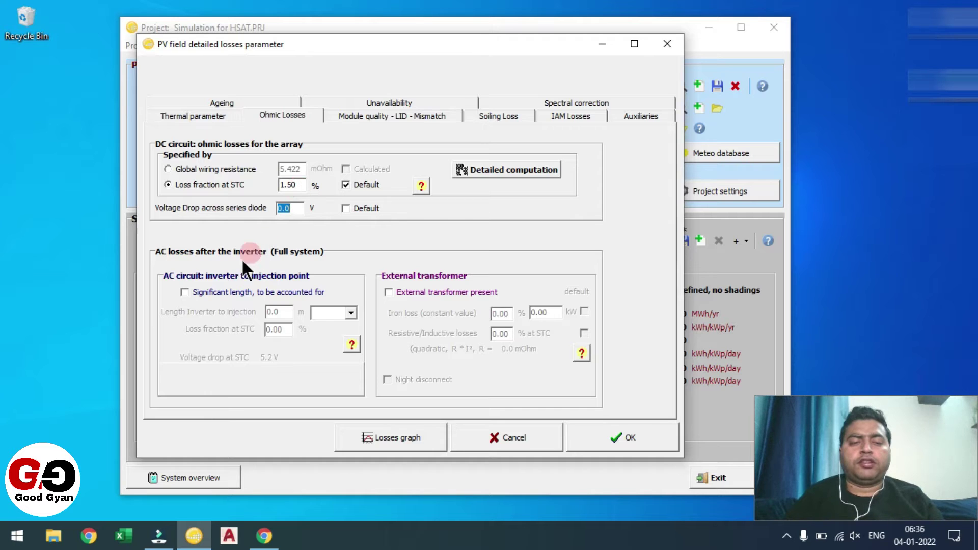
click(185, 292)
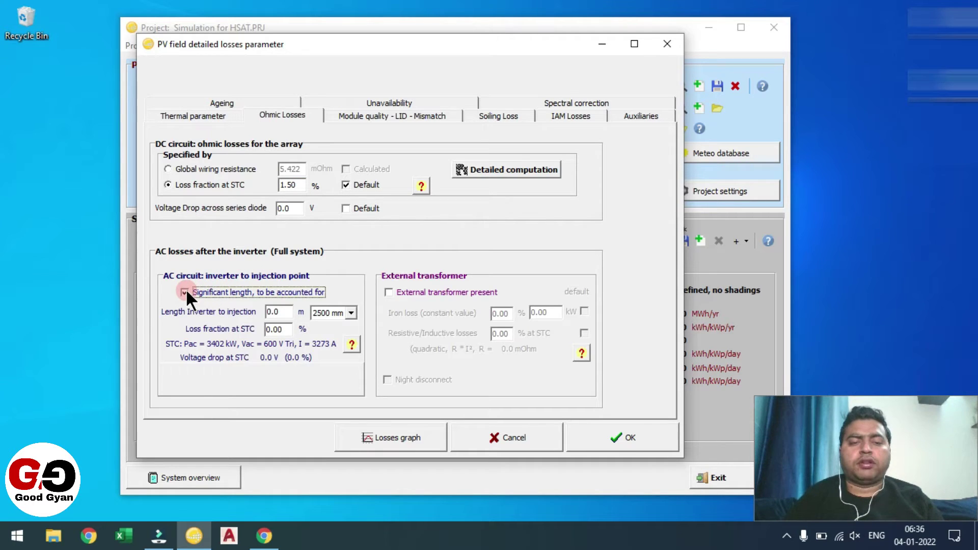
click(285, 327)
key(BackSpace)
key(BackSpace)
key(BackSpace)
key(BackSpace)
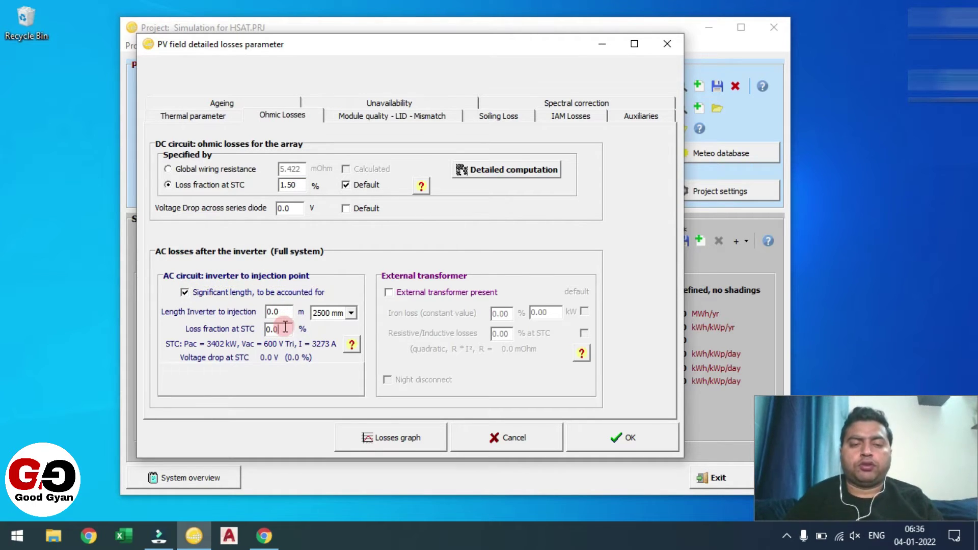
text(1.2)
key(Tab)
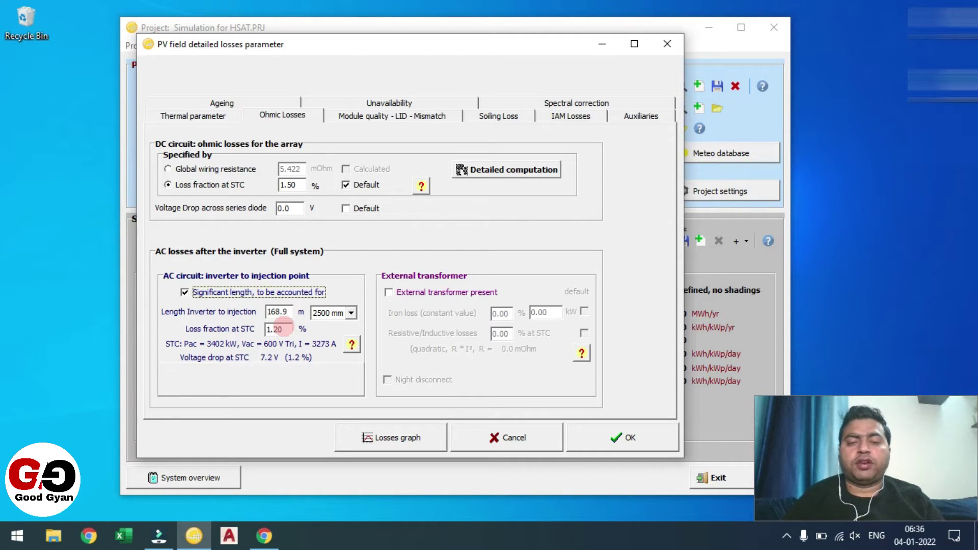
- Include an external transformer with 0.50% iron loss and 0.20% resistive/inductive losses at STC
click(389, 292)
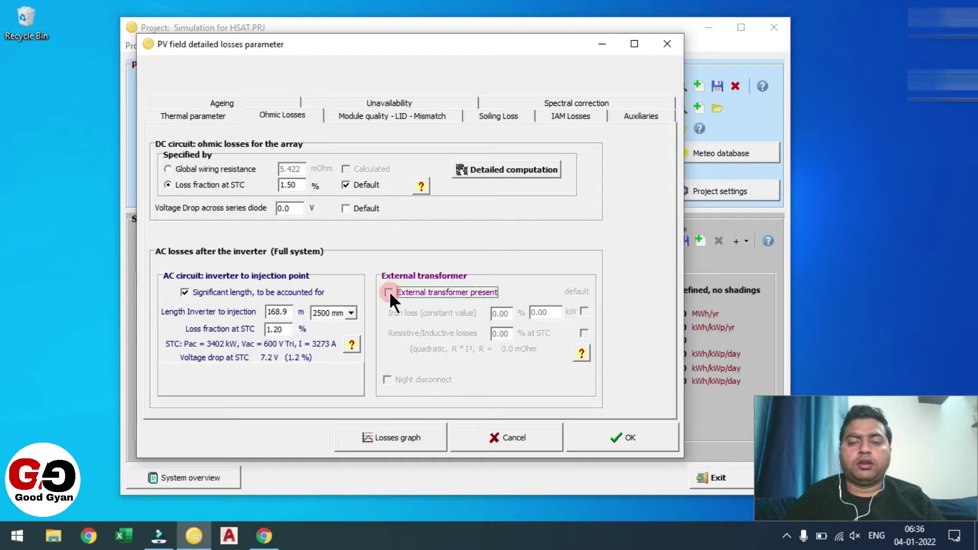
click(509, 314)
key(BackSpace)
key(BackSpace)
text(50)
key(Tab)
click(510, 314)
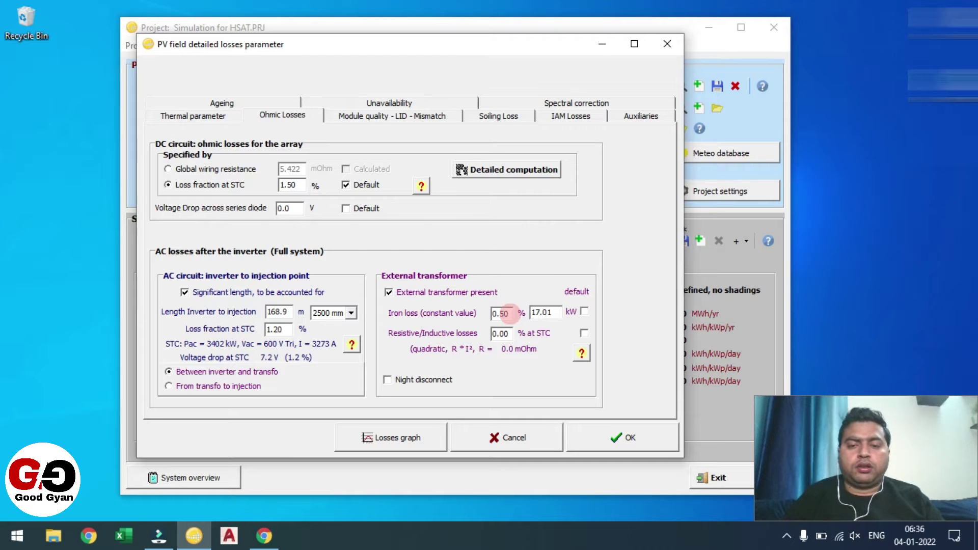
click(513, 333)
key(BackSpace)
key(BackSpace)
text(20)
key(Tab)
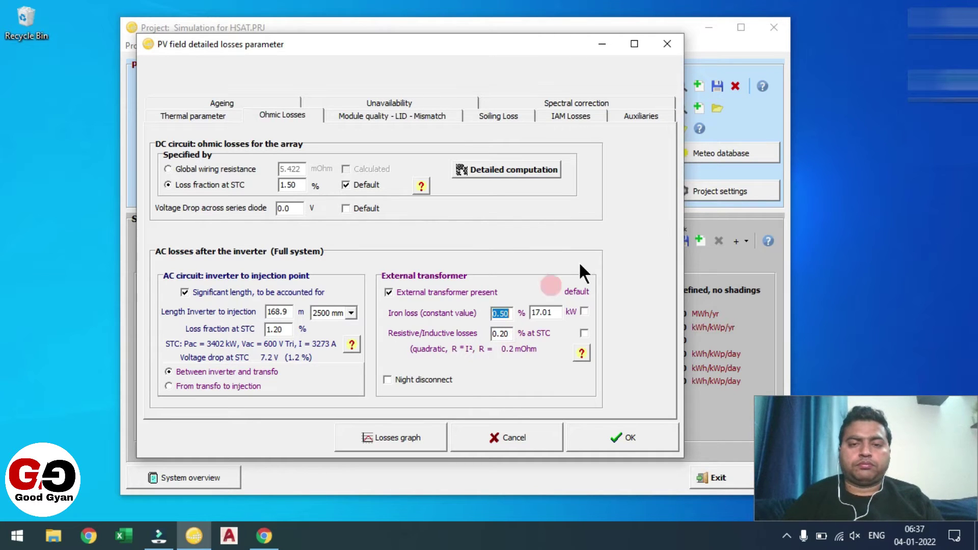
- Apply the default 2.0% LID loss factor and the default 3.0% yearly soiling loss factor
click(378, 115)
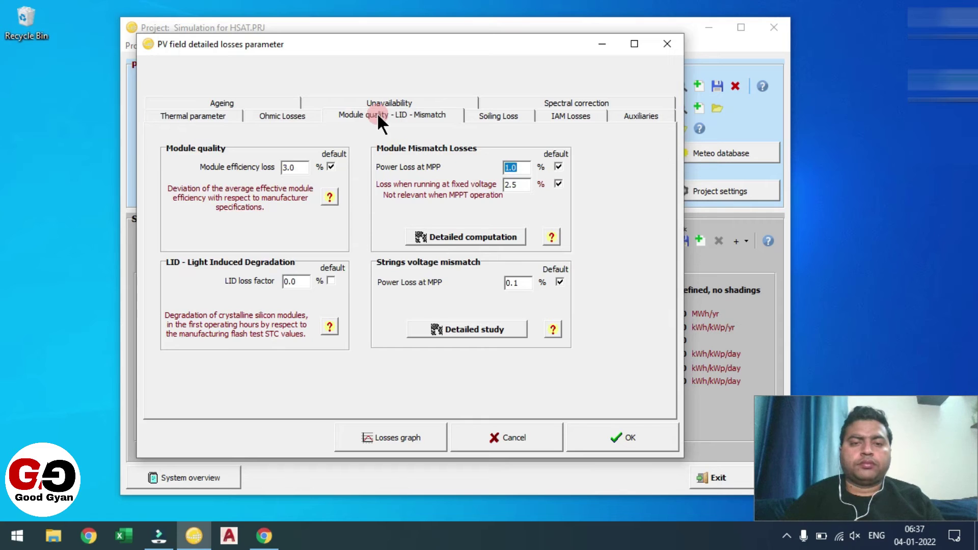
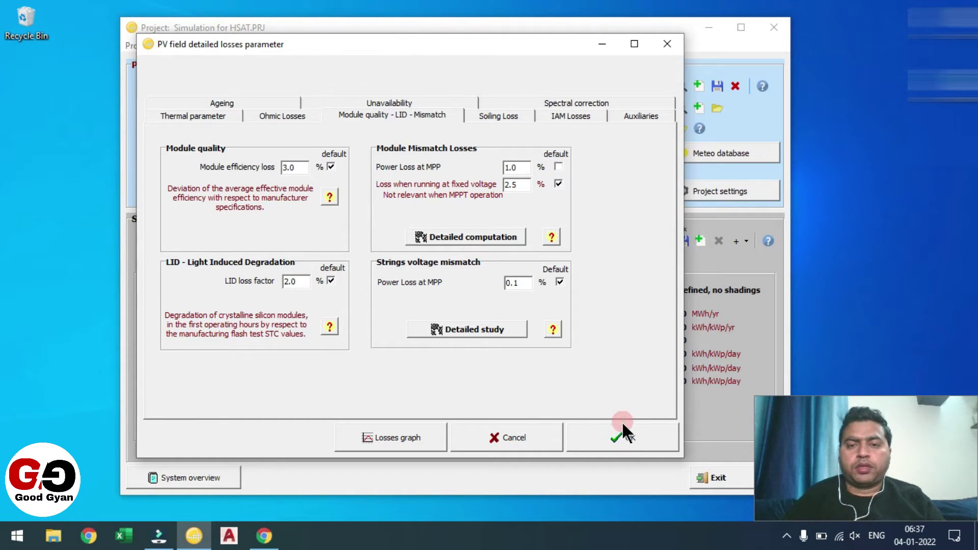
click(499, 116)
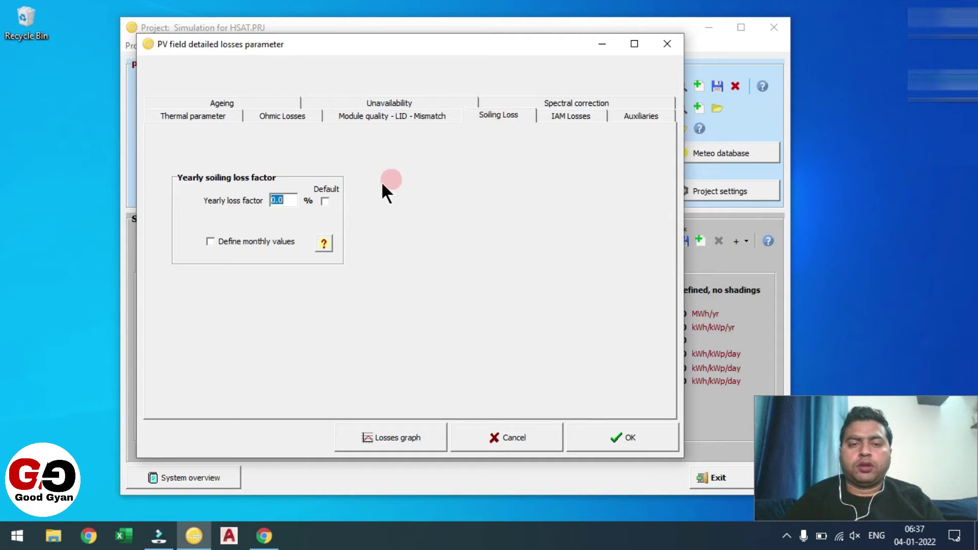
click(326, 201)
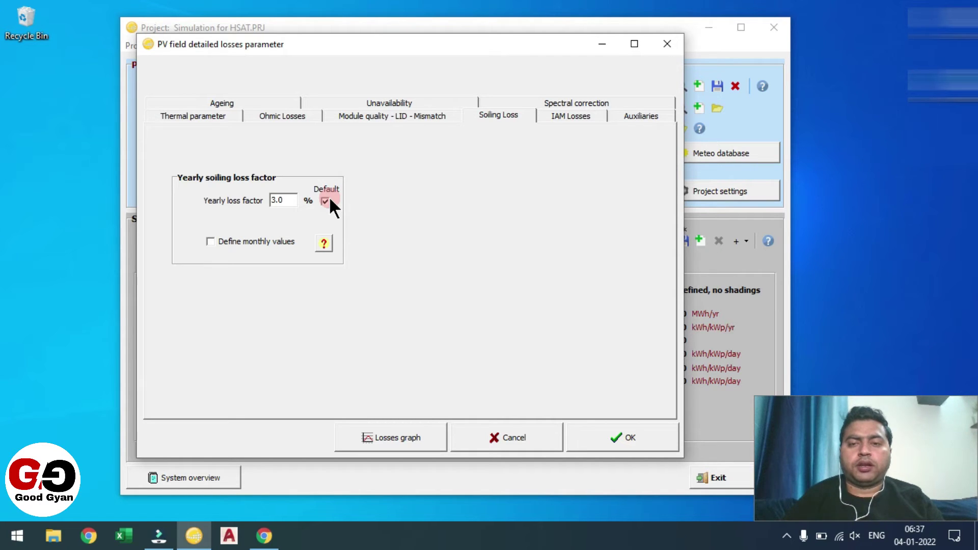
- Define auxiliaries consumption during operation, proportional to the inverter output power at 0.03 W/kW
click(585, 115)
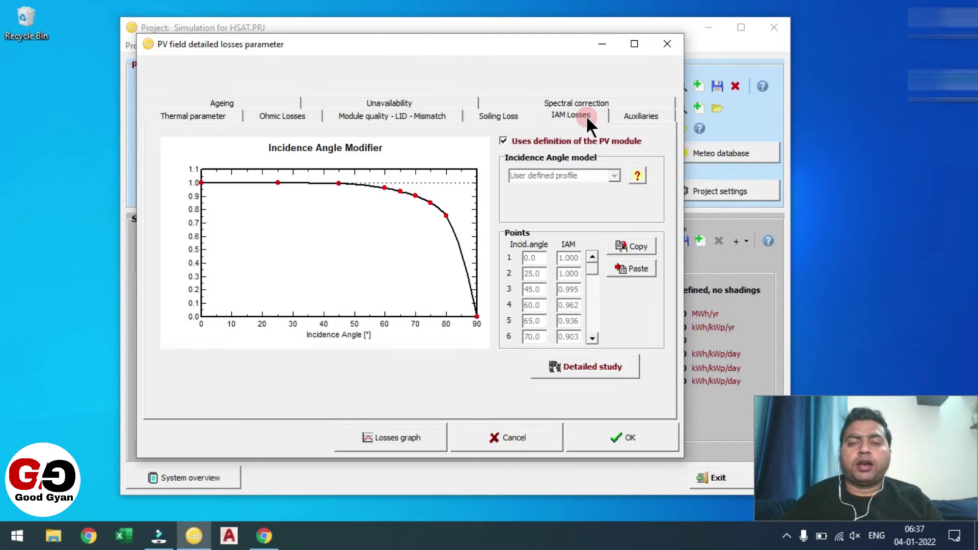
click(640, 116)
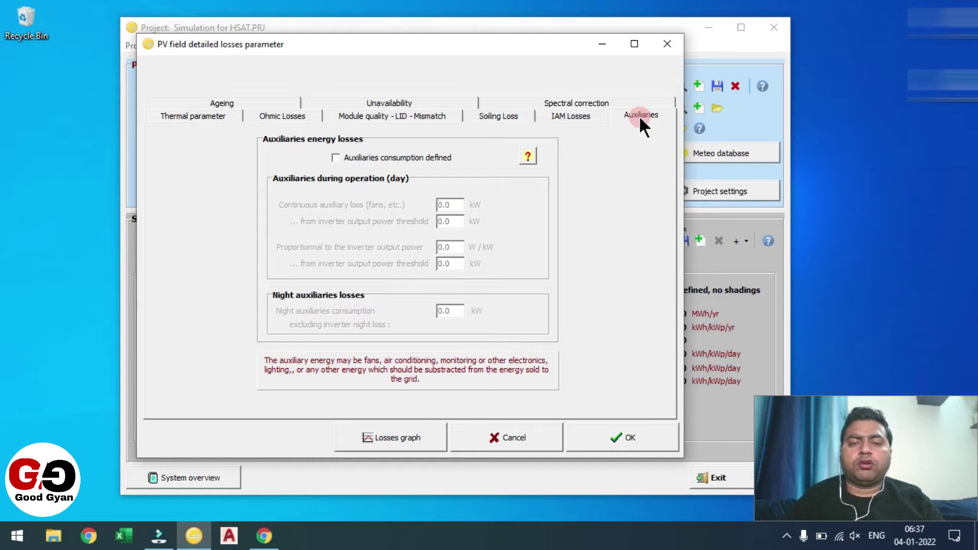
click(375, 153)
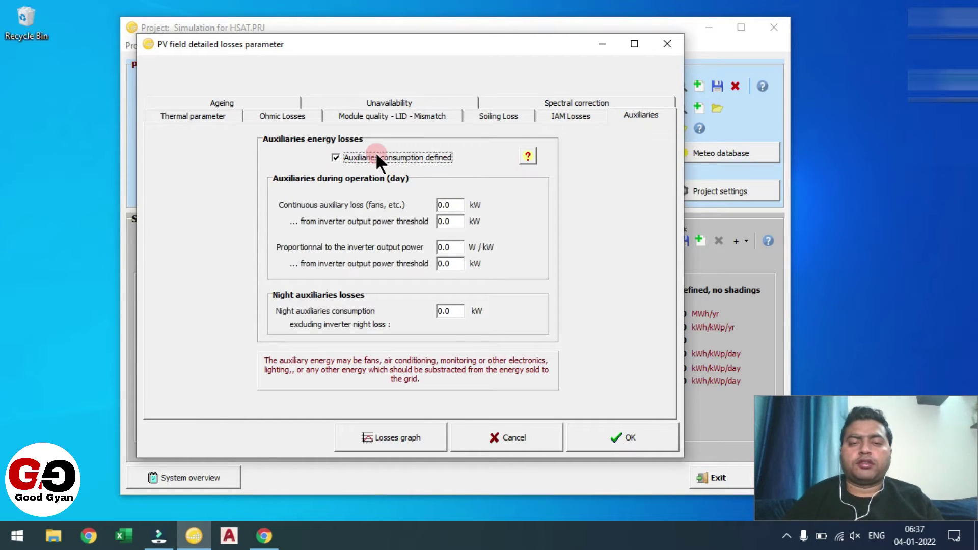
click(456, 249)
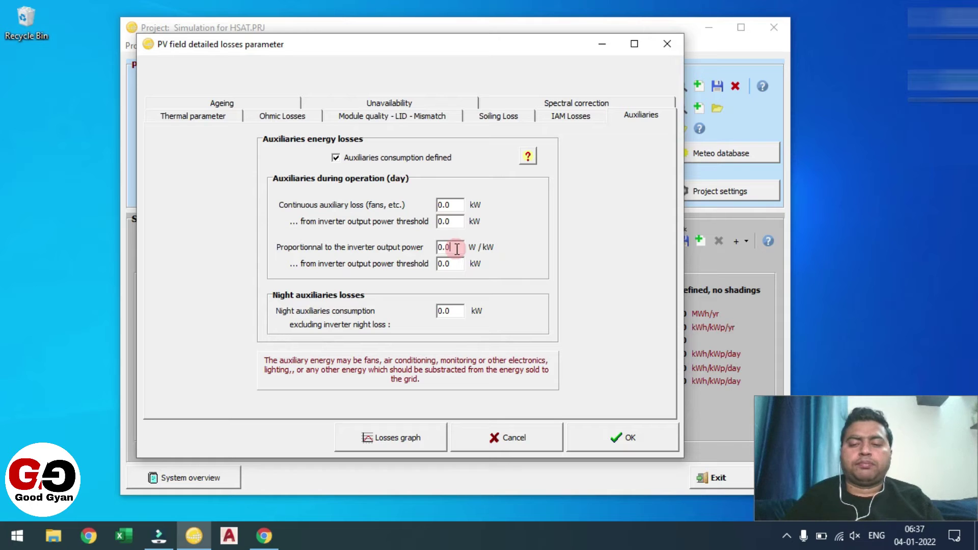
key(BackSpace)
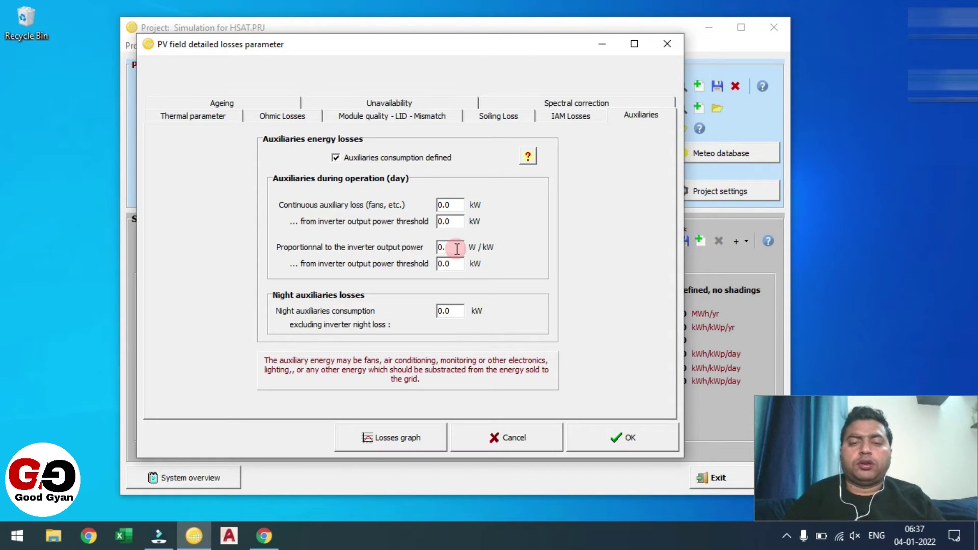
text(03)
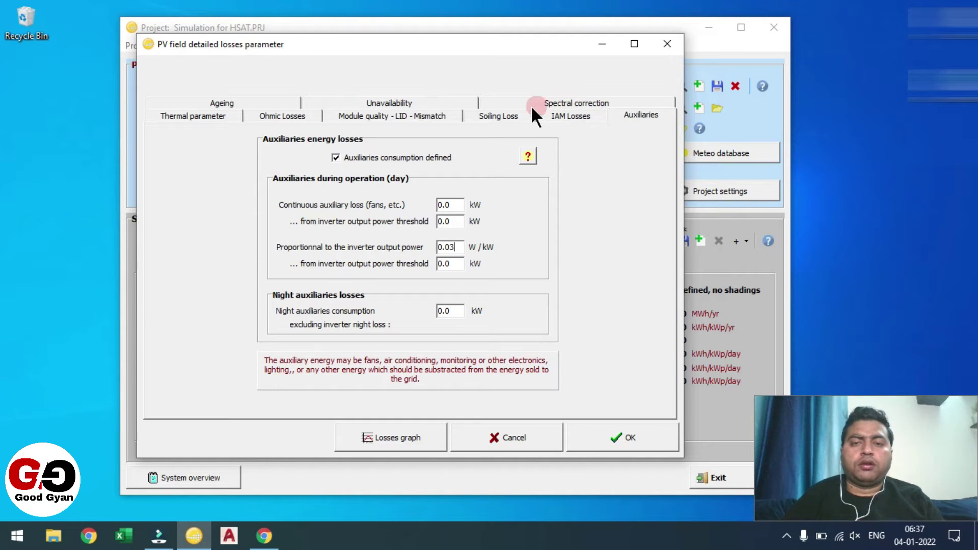
- Set the system's unavailability time fraction to 0.1%, review the module ageing parameters, and accept the detailed losses
click(416, 100)
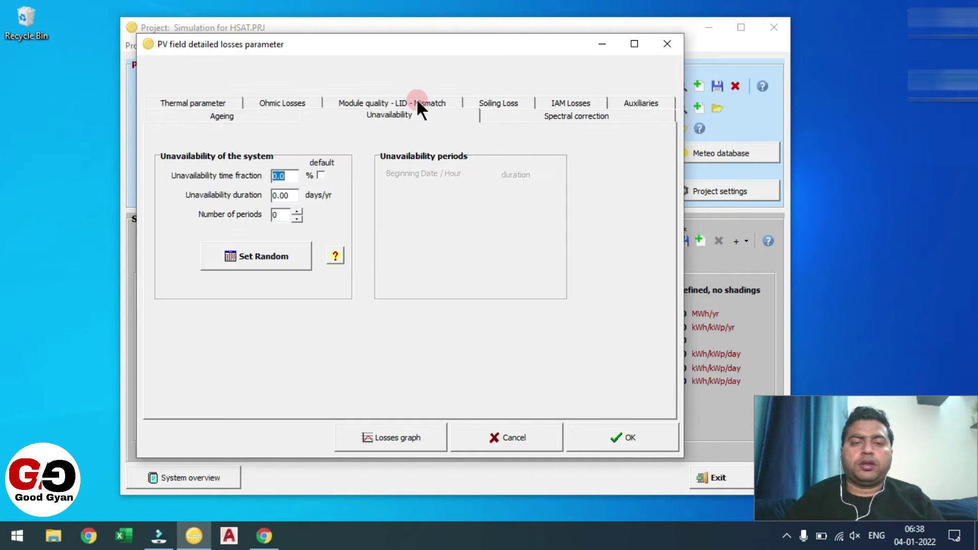
click(289, 179)
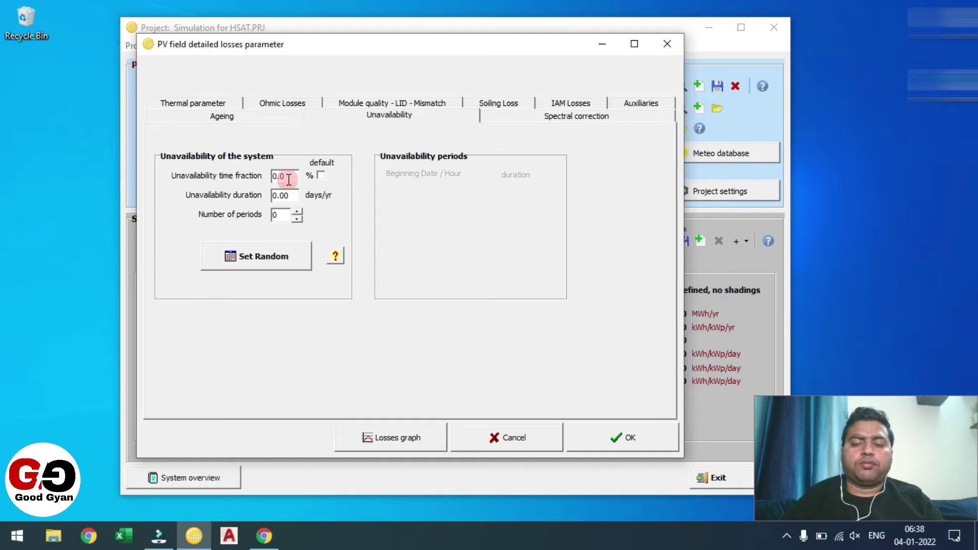
key(BackSpace)
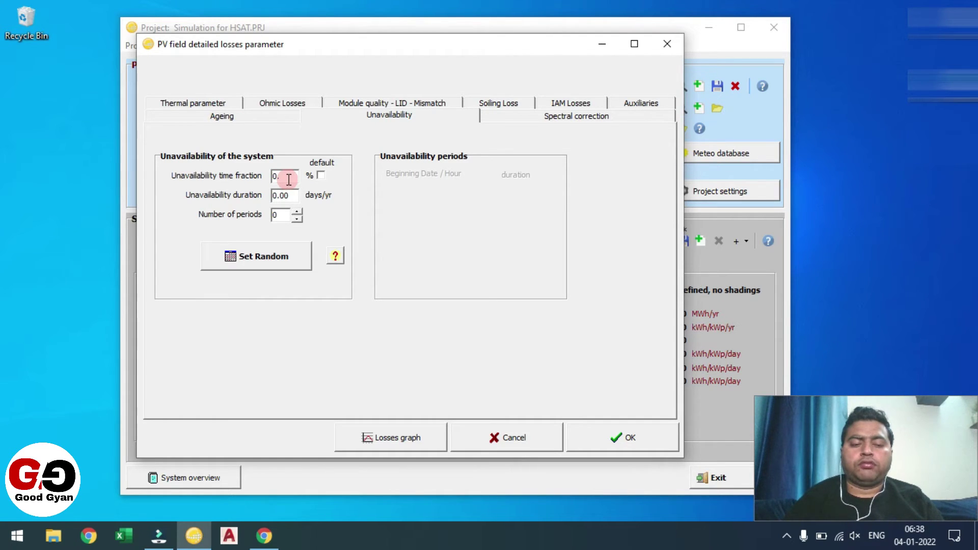
text(1)
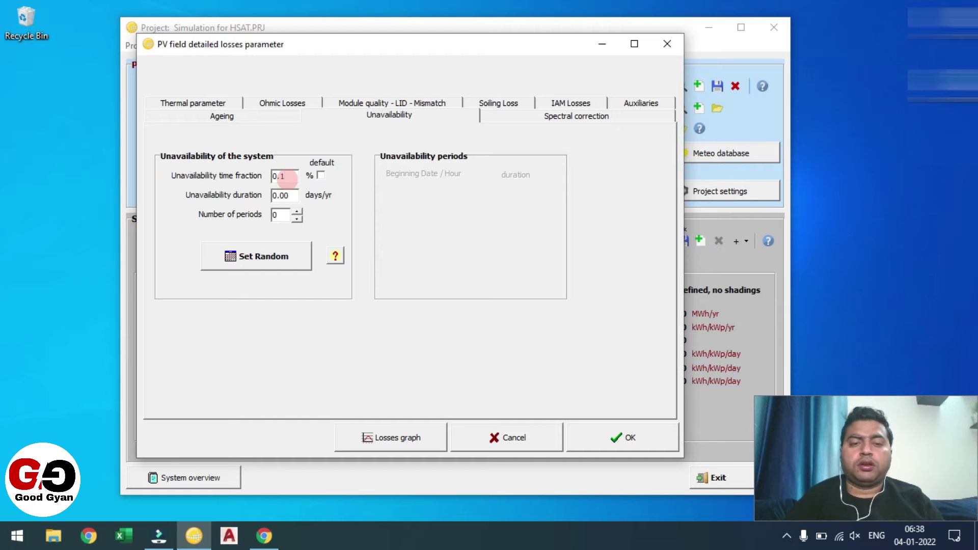
key(Tab)
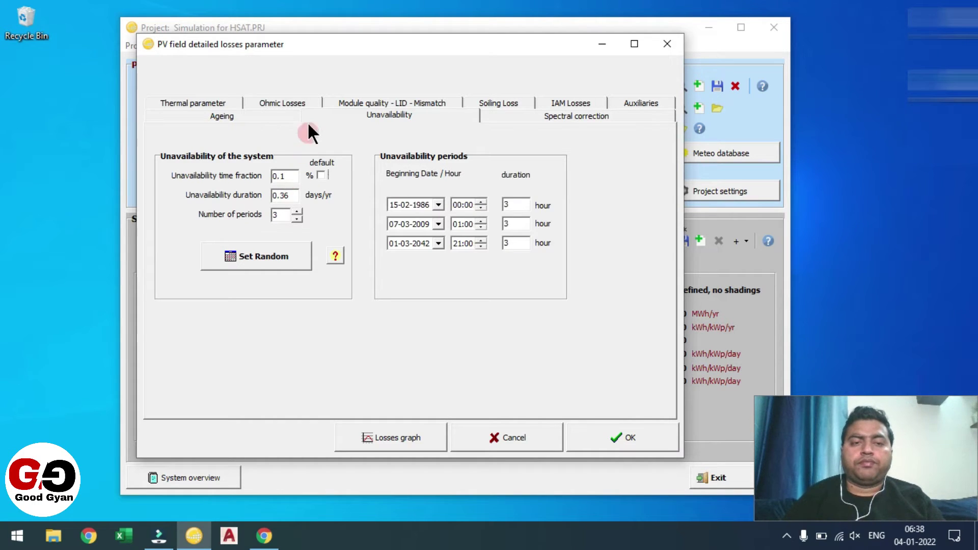
click(234, 115)
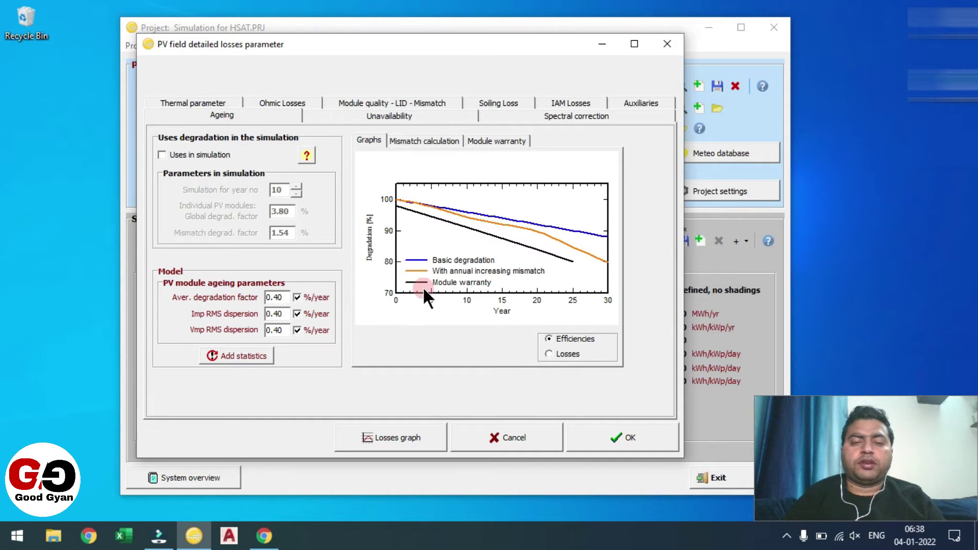
click(618, 444)
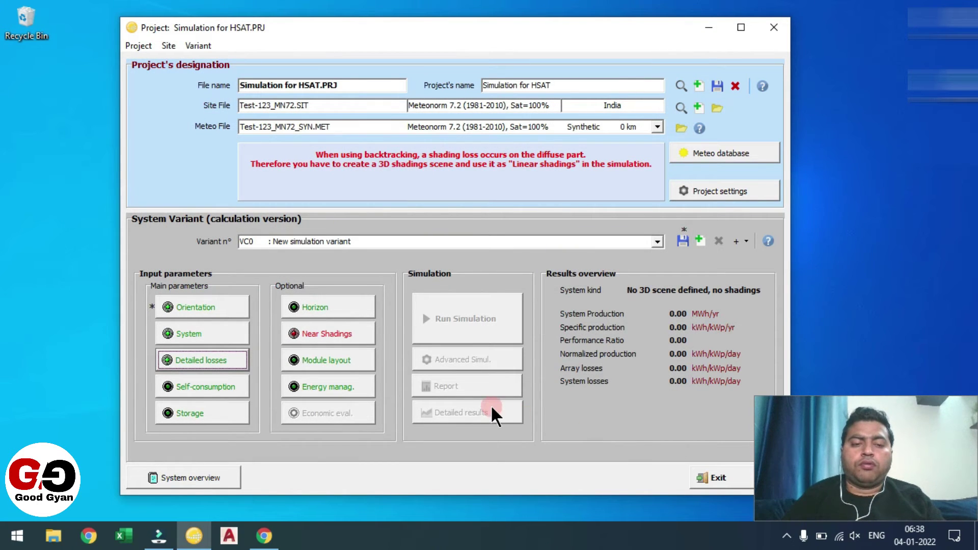
- Start a near shadings scene and create a tracking PV field with a horizontal N-S axis, ±60° phi limits and backtracking
click(325, 332)
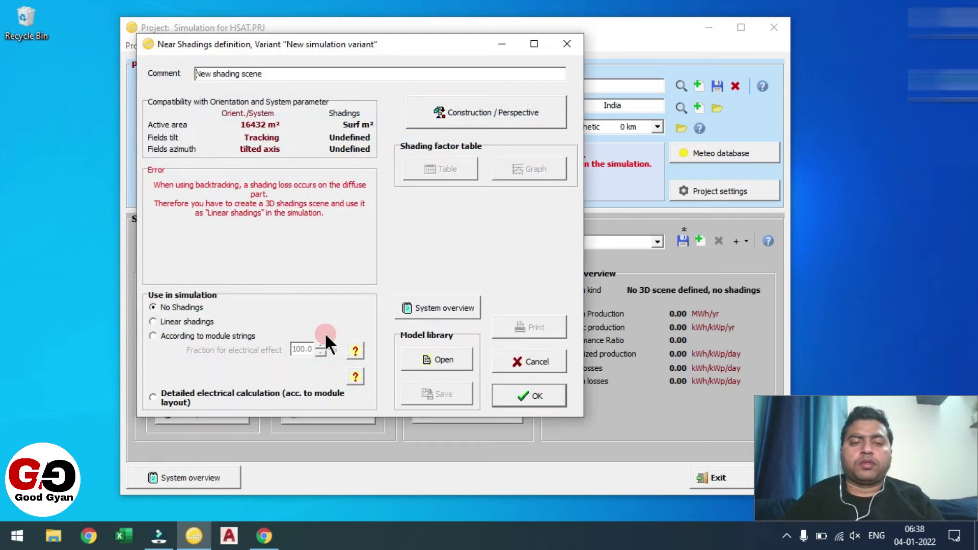
click(489, 117)
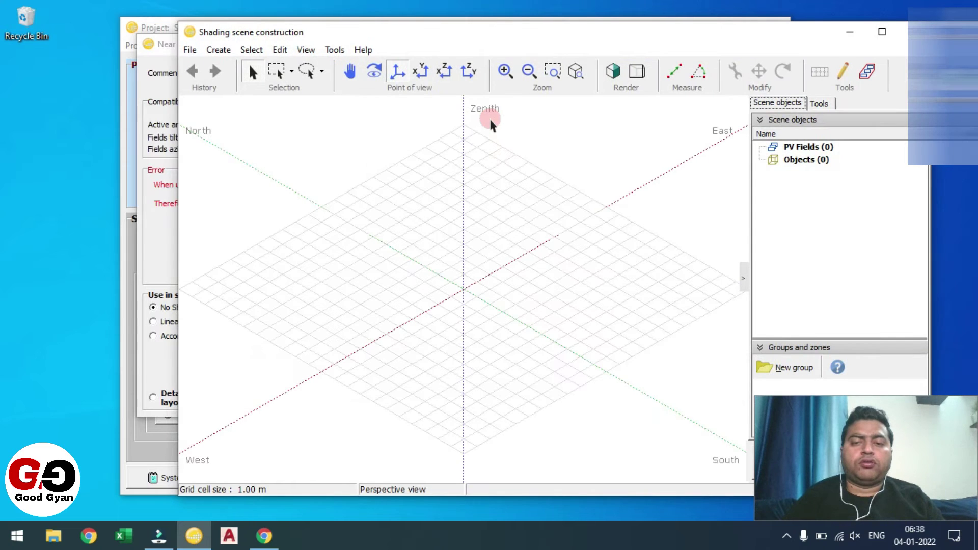
drag(365, 42, 300, 32)
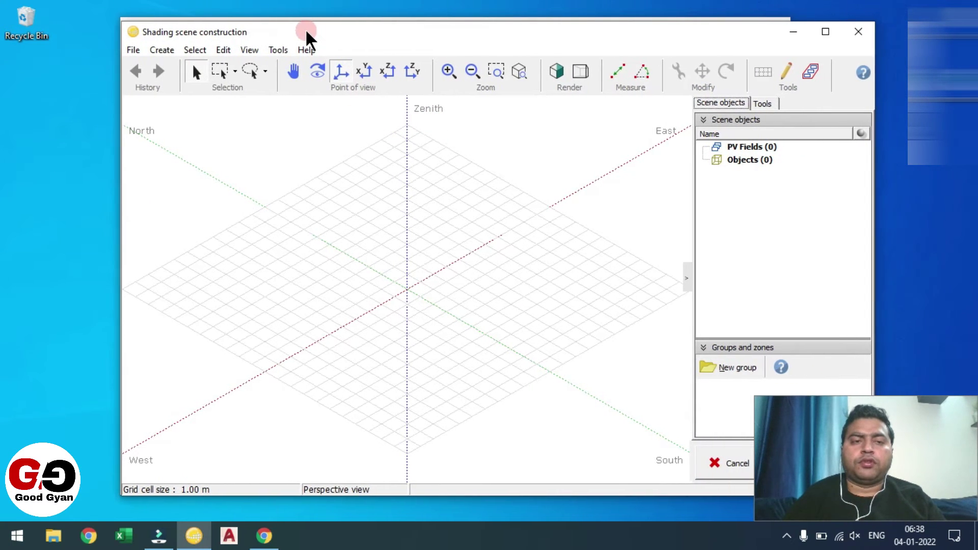
click(165, 48)
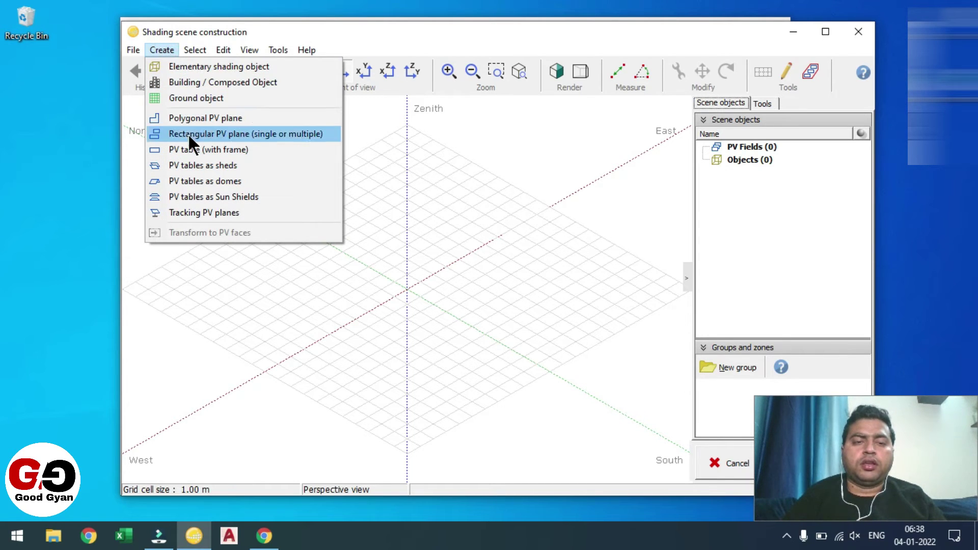
click(198, 214)
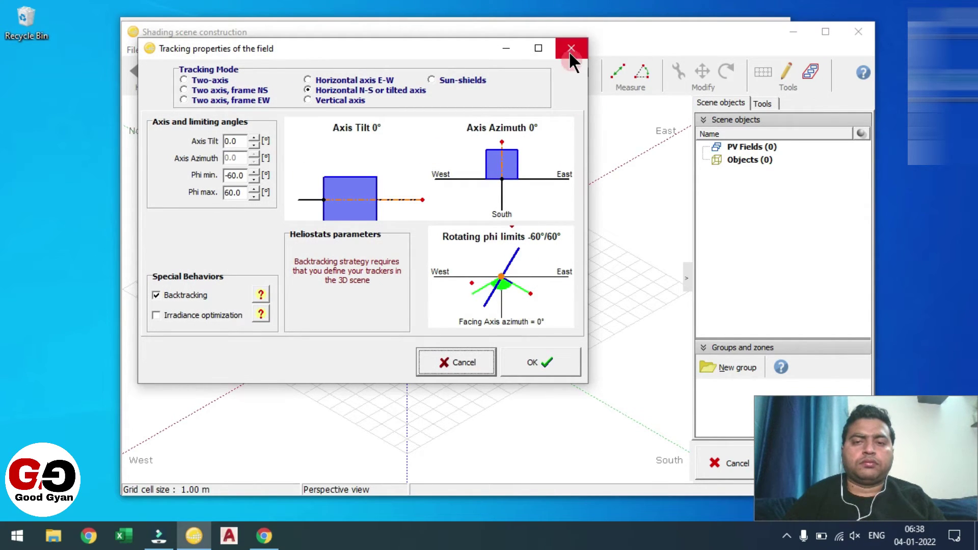
click(540, 362)
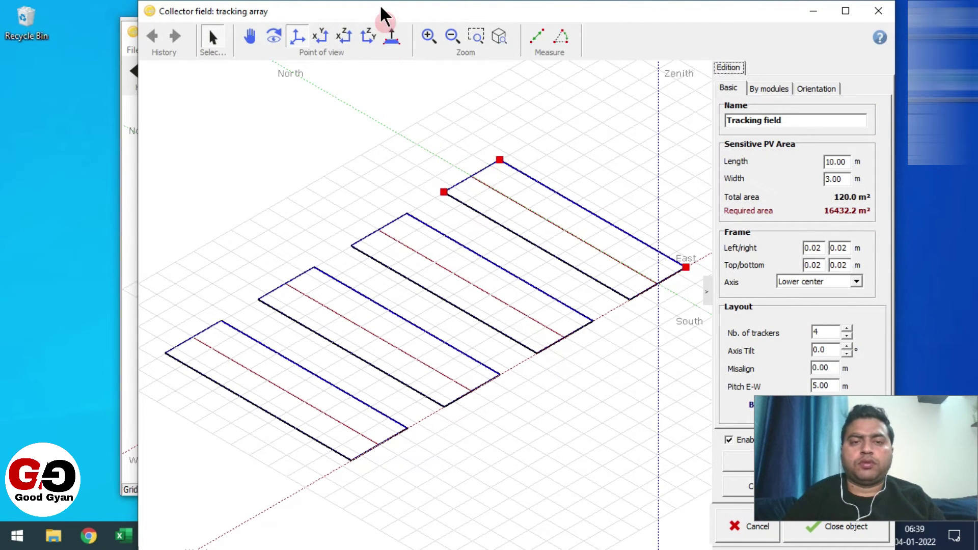
- Set the tracking field's sensitive PV area to 200 m long and 2.40 m wide
drag(377, 11, 290, 1)
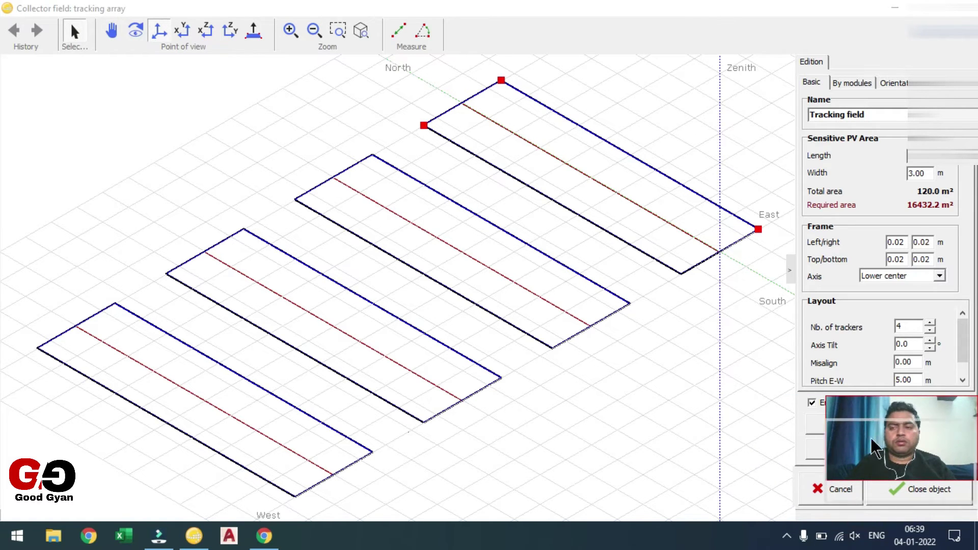
click(816, 61)
drag(818, 62, 798, 35)
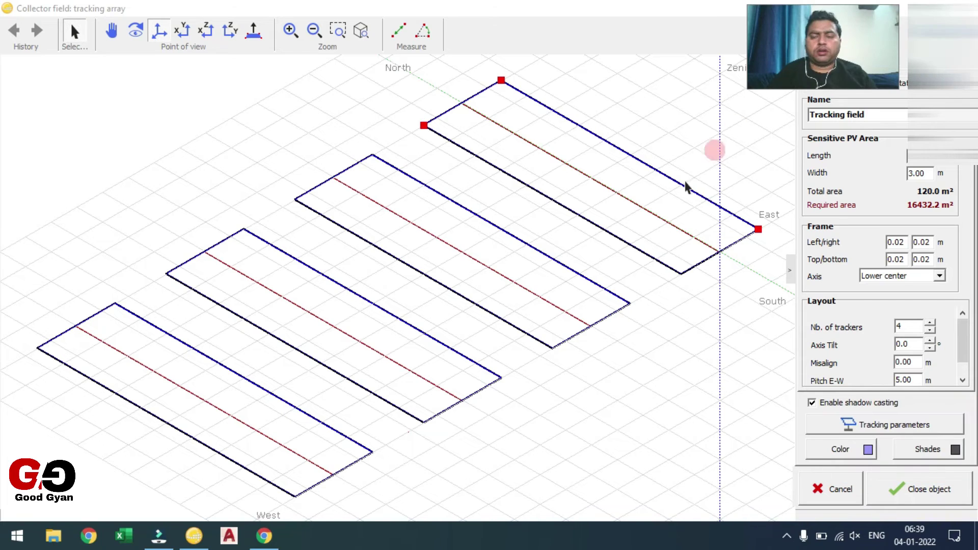
click(932, 156)
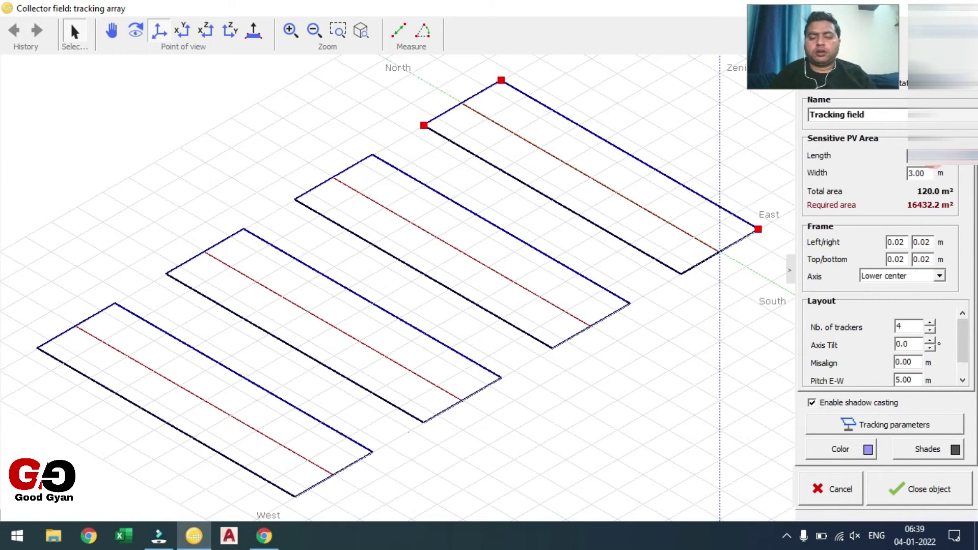
text(200)
key(Tab)
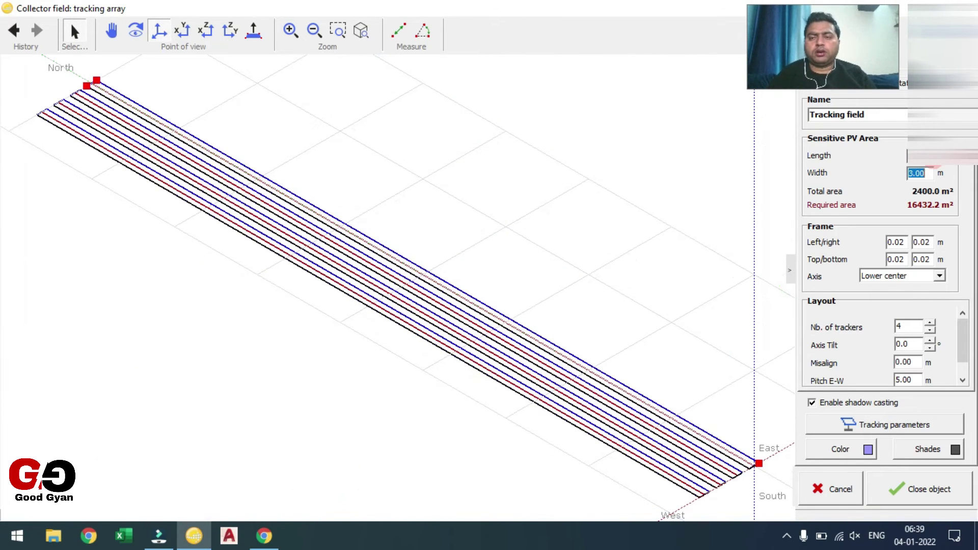
text(2.40)
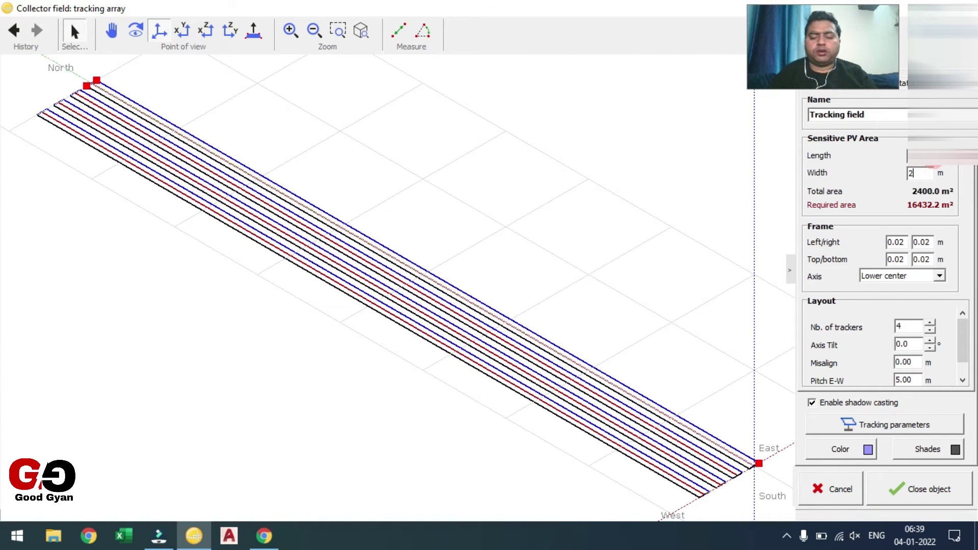
key(Tab)
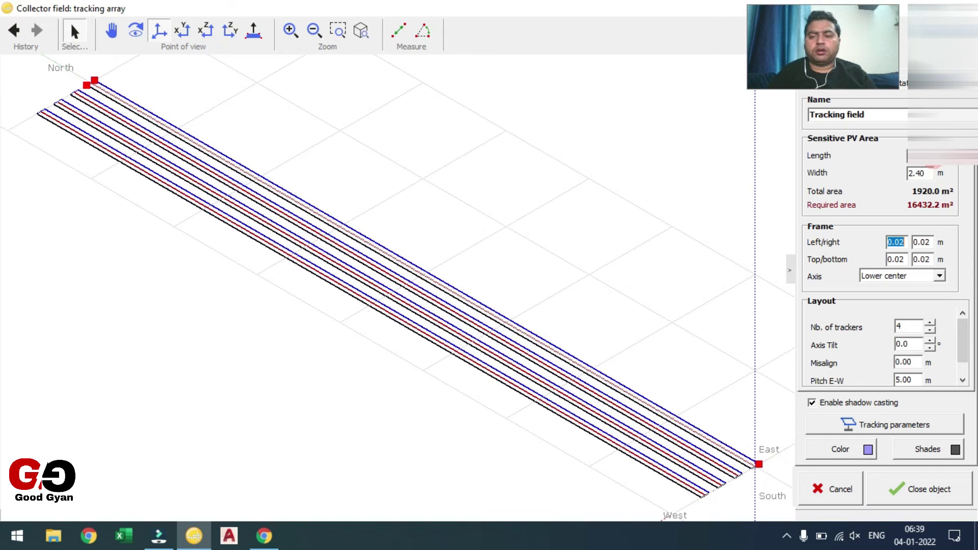
- Set the number of trackers to 40 and add the finished tracking field to the shading scene
key(Tab)
key(Tab)
key(Tab)
key(Tab)
key(Tab)
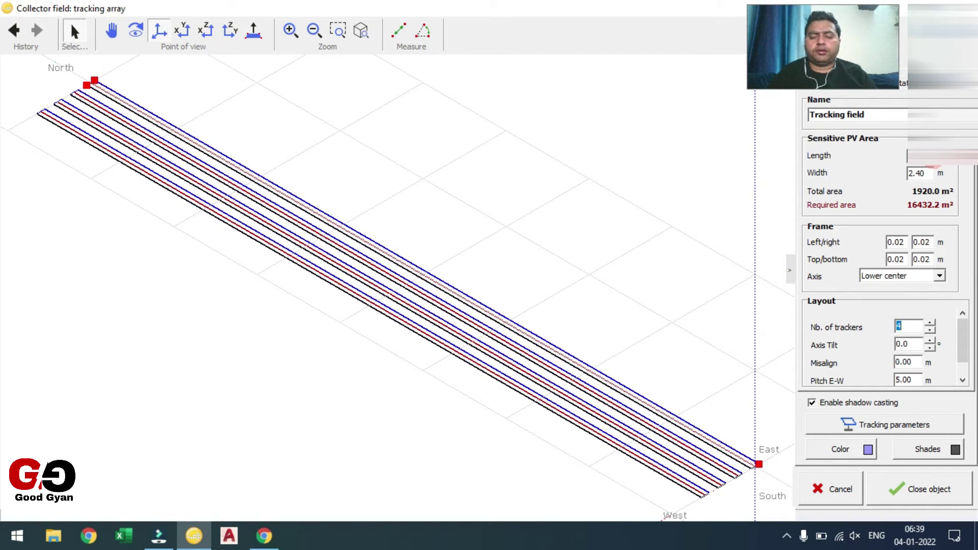
text(40)
key(Tab)
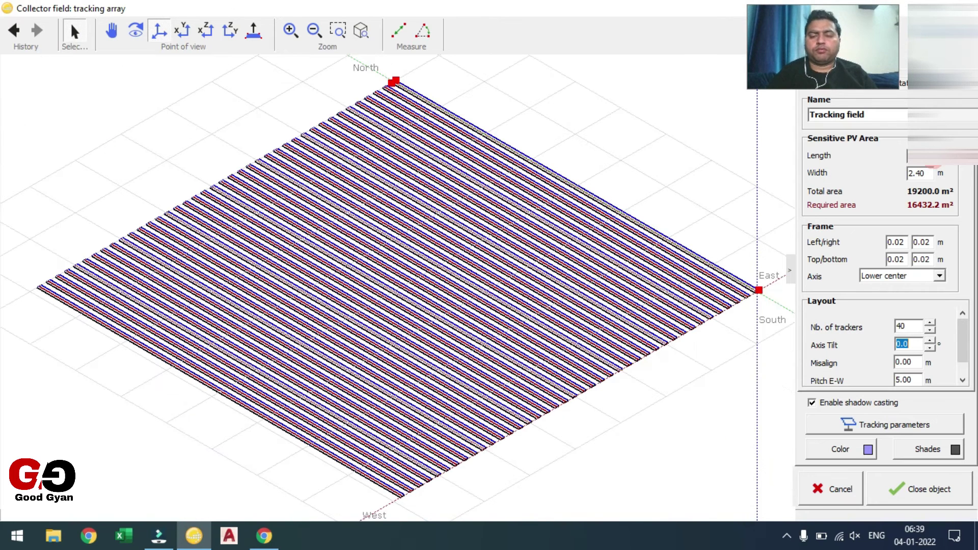
key(Tab)
key(Tab)
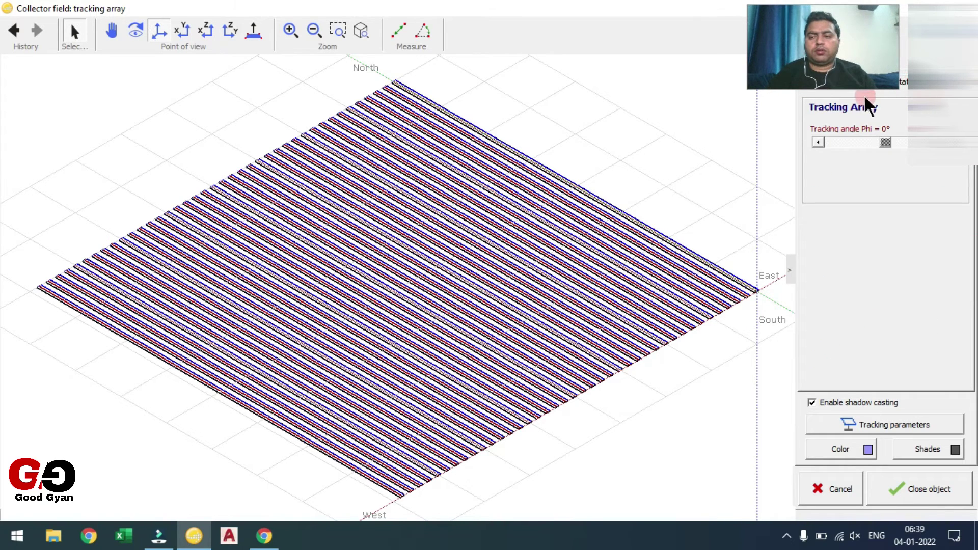
click(910, 333)
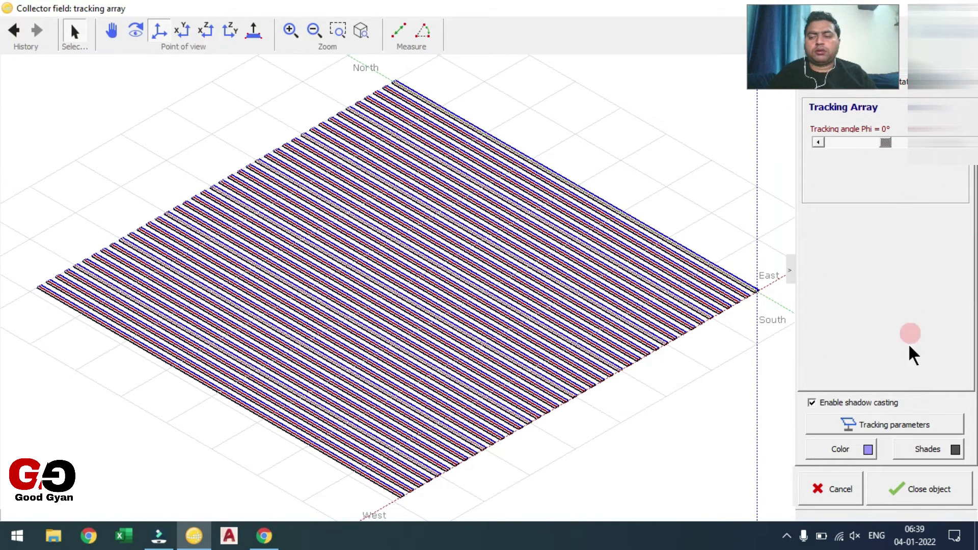
click(914, 491)
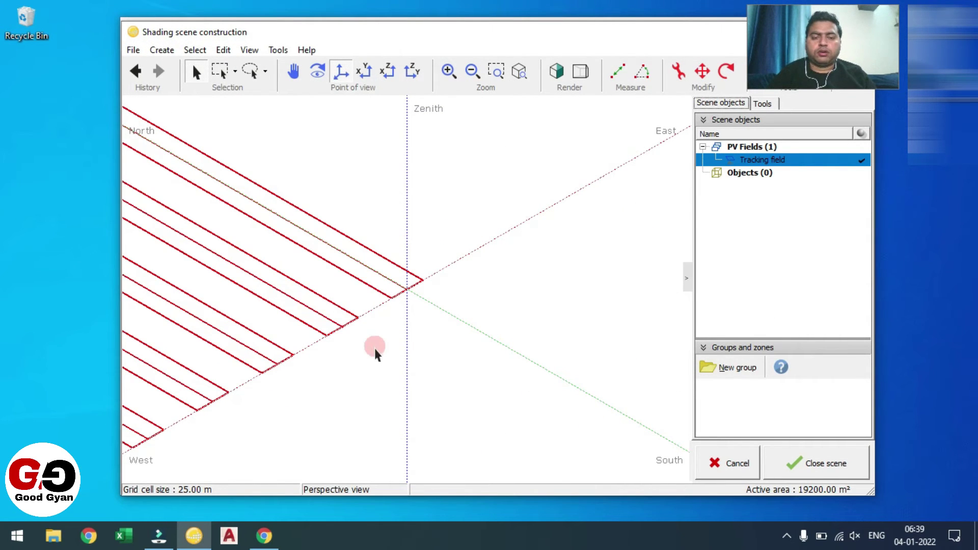
- Close the shading scene, compute the linear shading factor table, and accept the near shadings definition
scroll(376, 351, down, 1)
scroll(375, 351, down, 1)
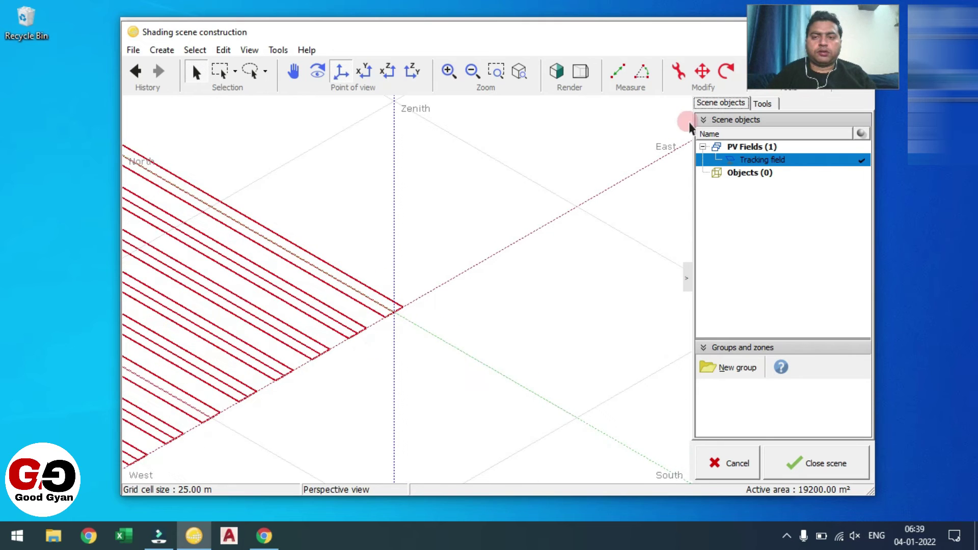
click(839, 463)
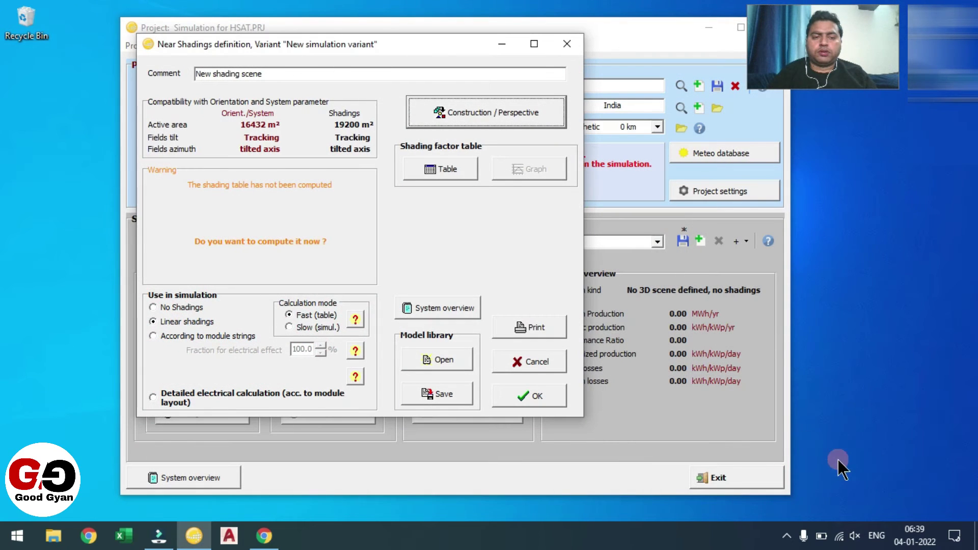
click(430, 164)
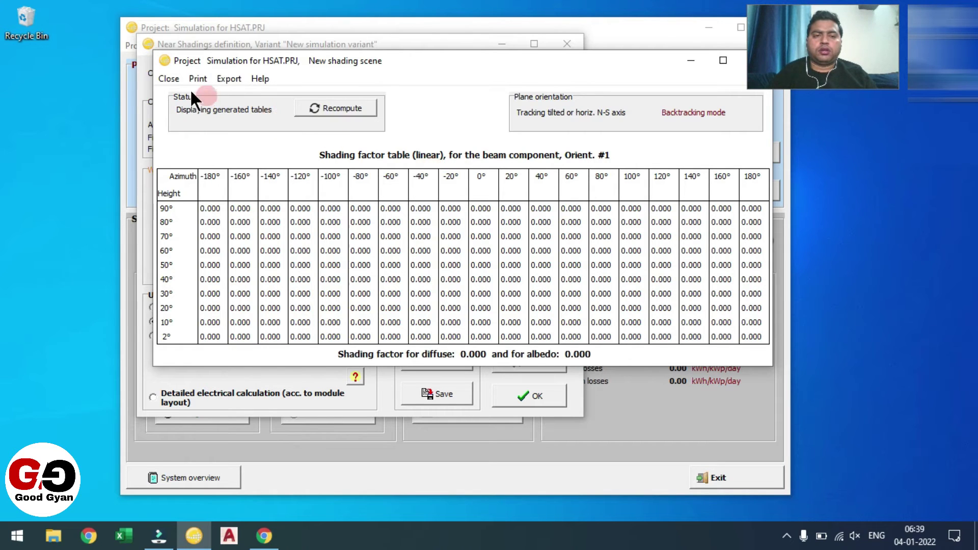
click(168, 78)
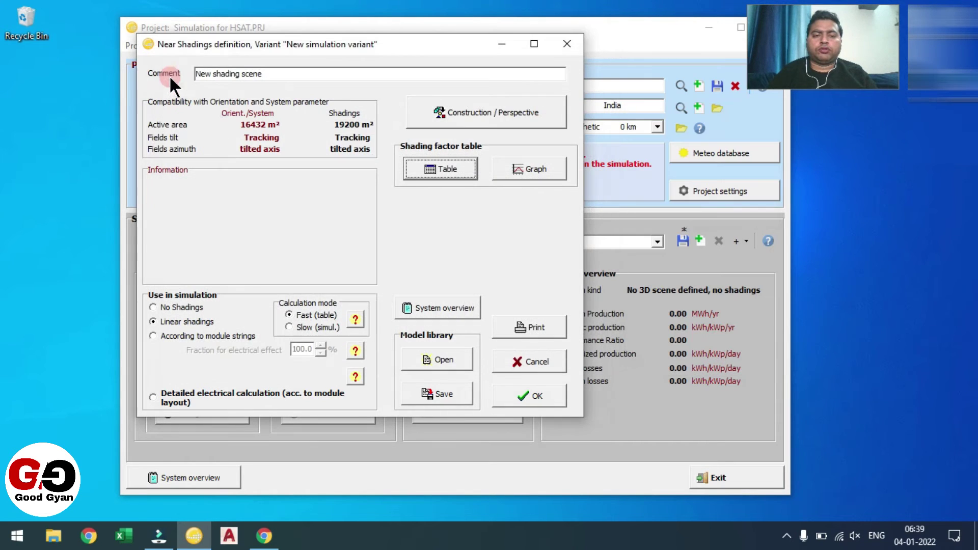
click(522, 400)
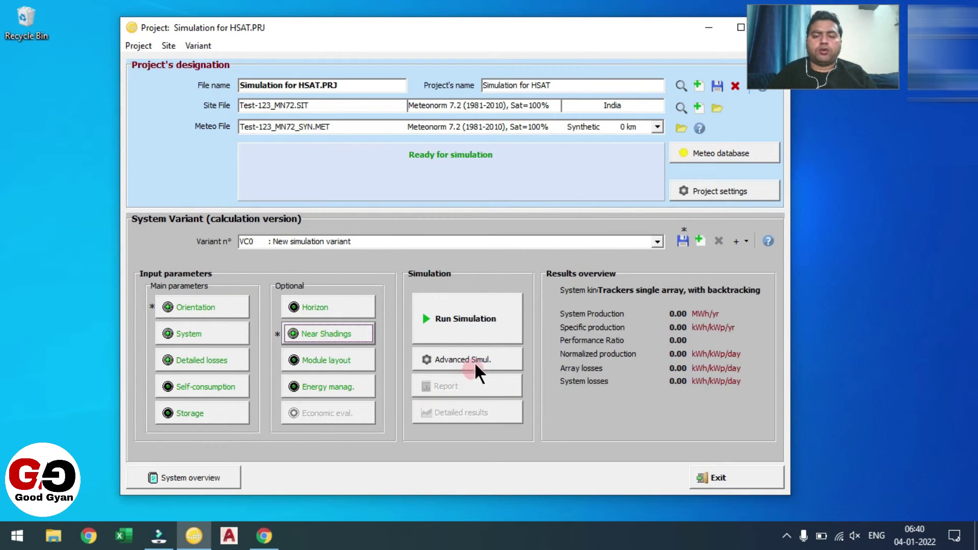
- Run the simulation and save the resulting variant with the description "Simulation with HSAT"
click(466, 324)
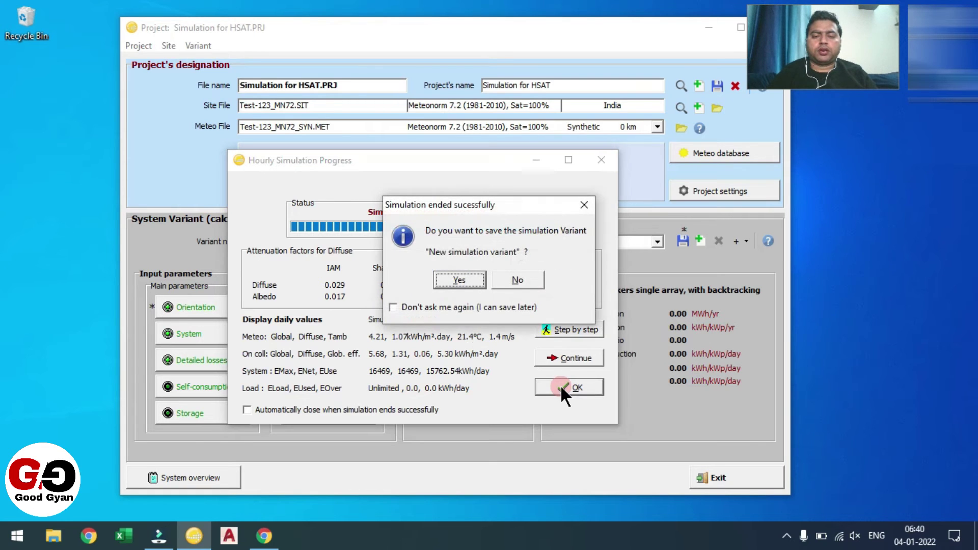
click(465, 281)
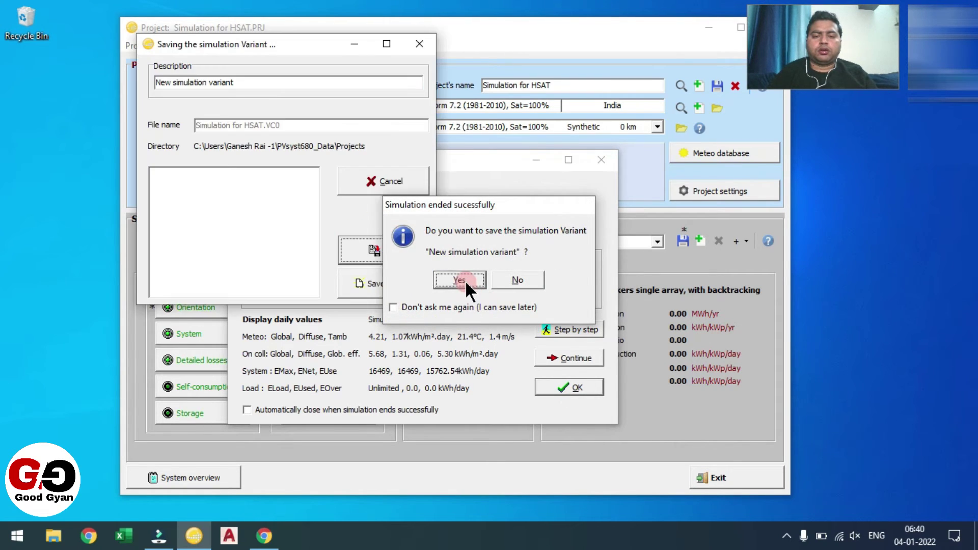
drag(251, 81, 22, 65)
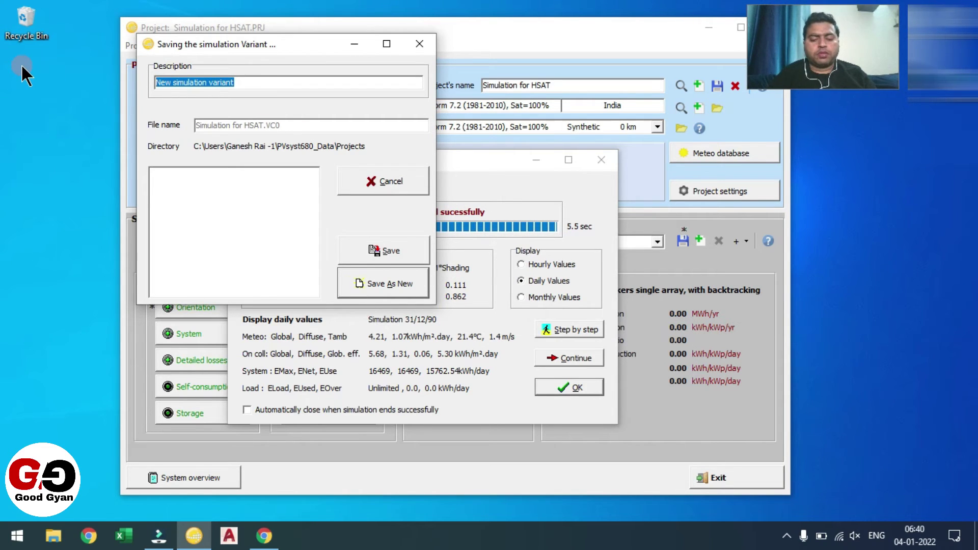
text(Simula)
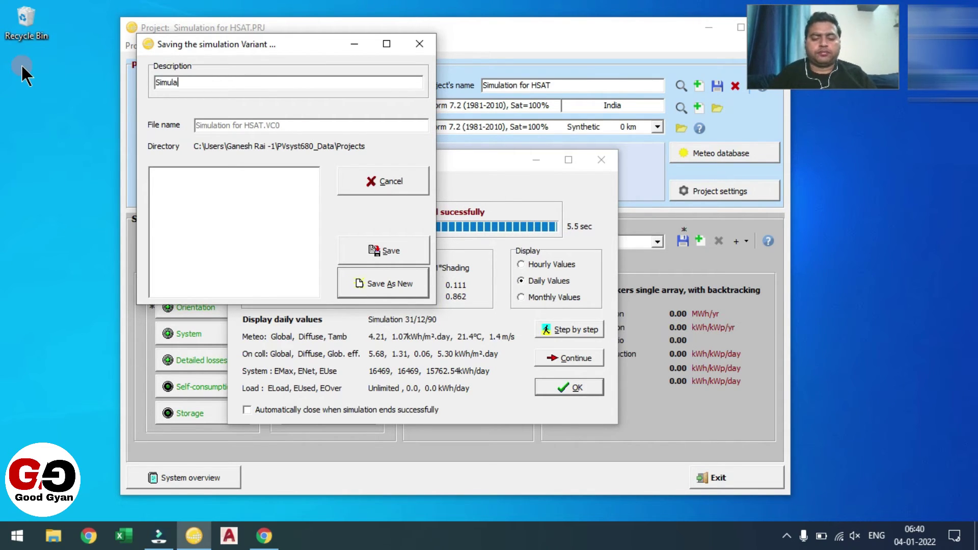
text(tion w)
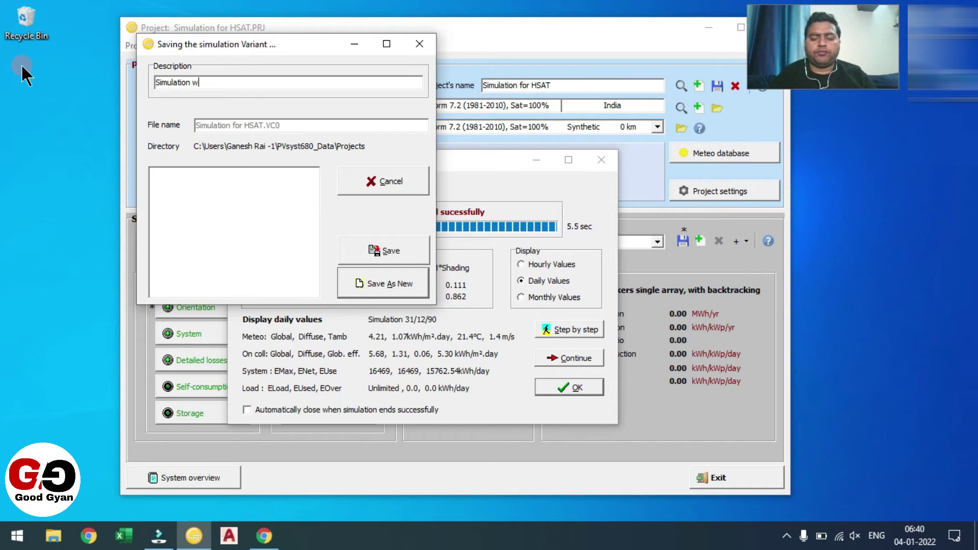
text(ith HSAT)
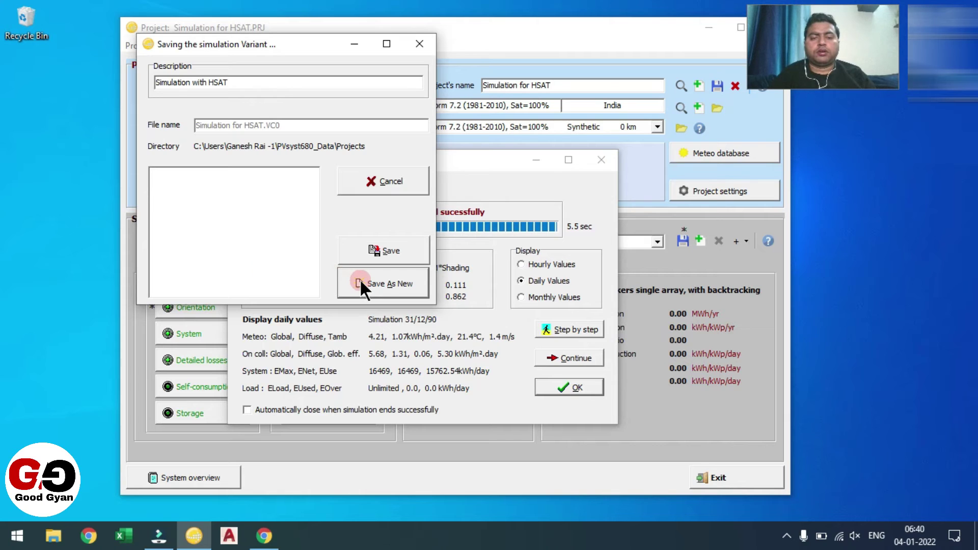
click(411, 253)
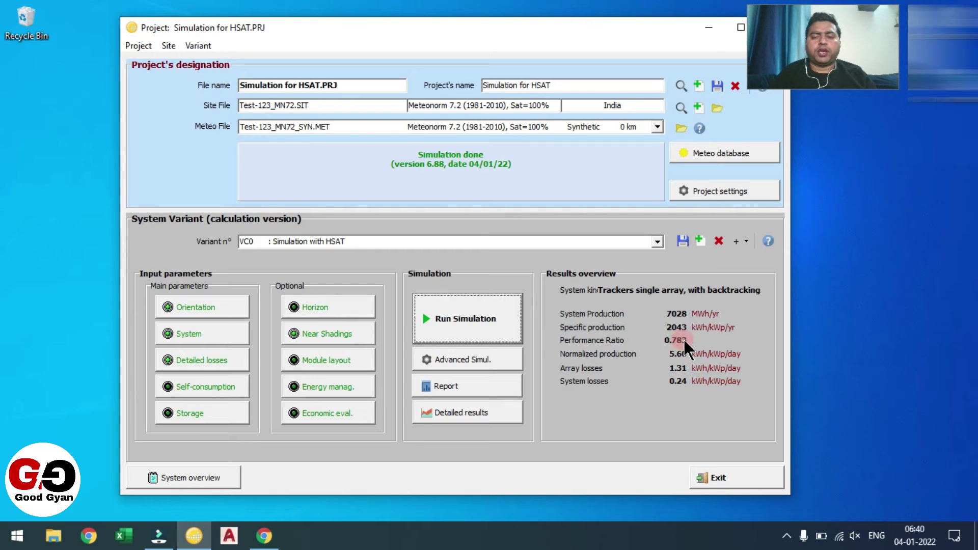
- Open the simulation report and review the tracking, backtracking, PV array, inverter and array loss parameters on its first page
click(450, 386)
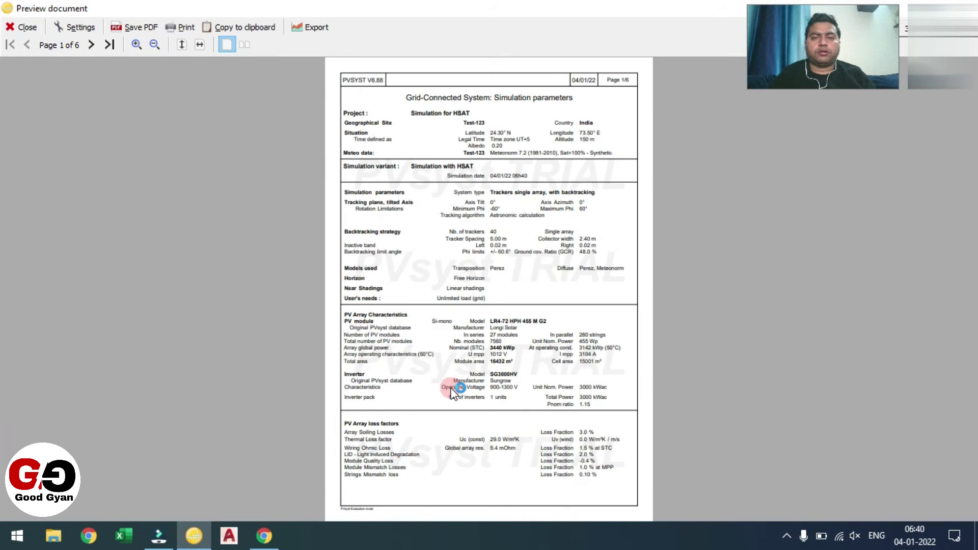
scroll(453, 392, up, 3)
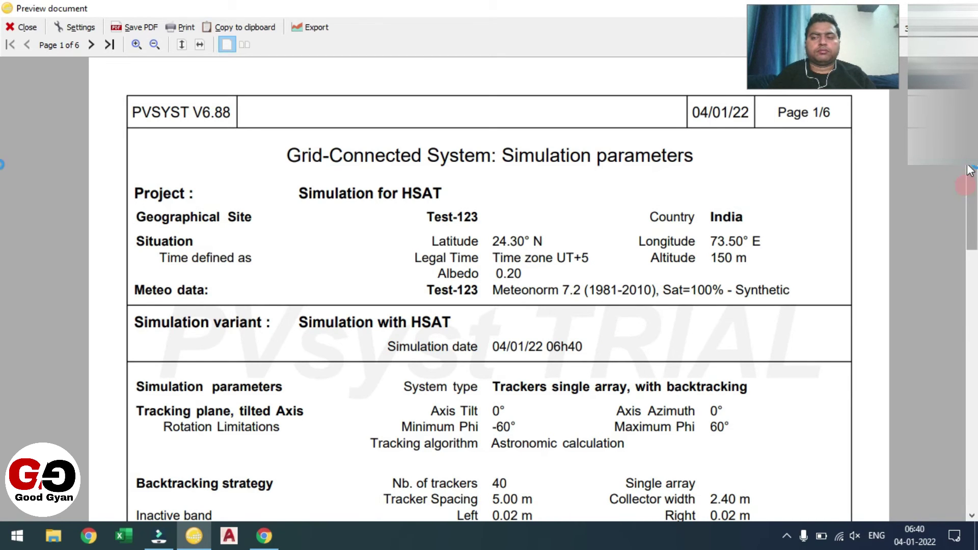
drag(970, 173, 970, 209)
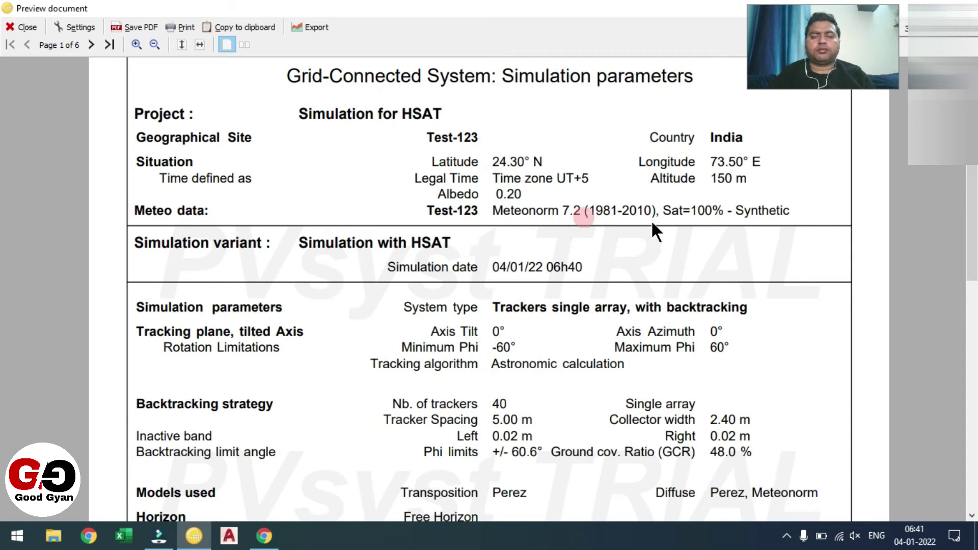
drag(966, 202, 970, 256)
click(514, 222)
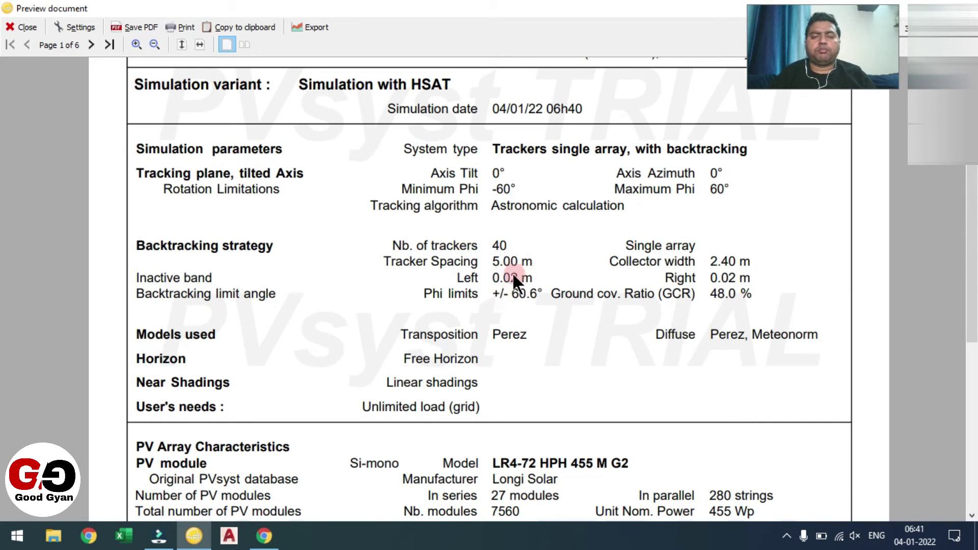
drag(972, 192, 974, 287)
click(484, 252)
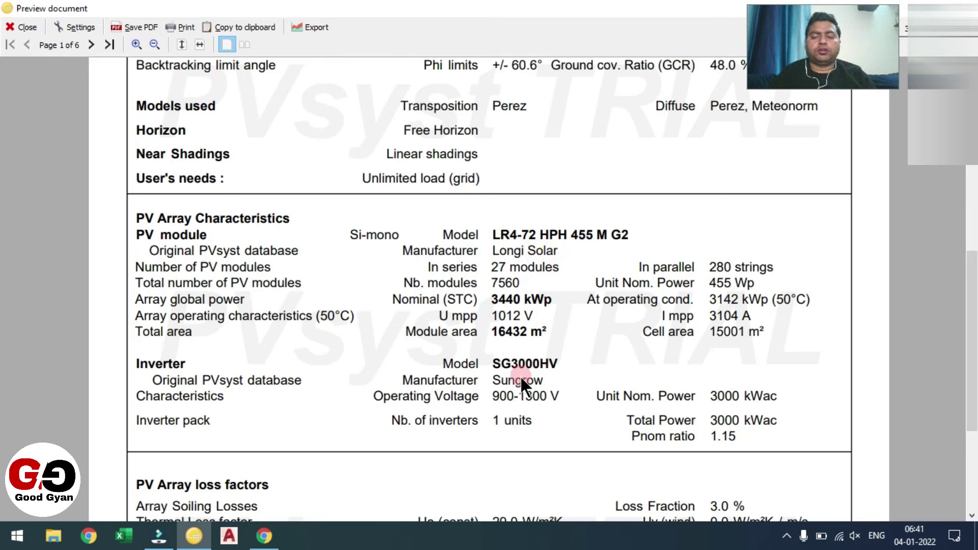
drag(972, 281, 961, 348)
click(580, 341)
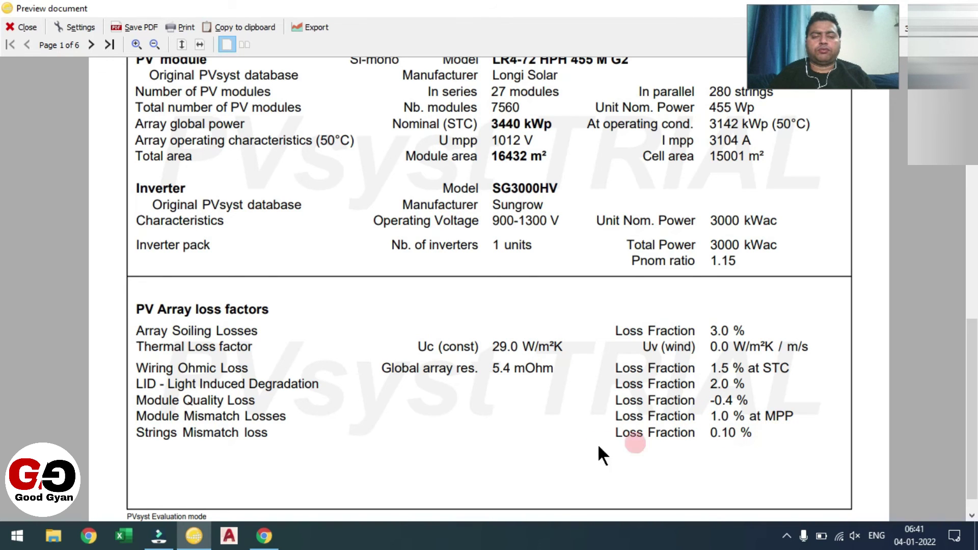
drag(970, 350, 973, 375)
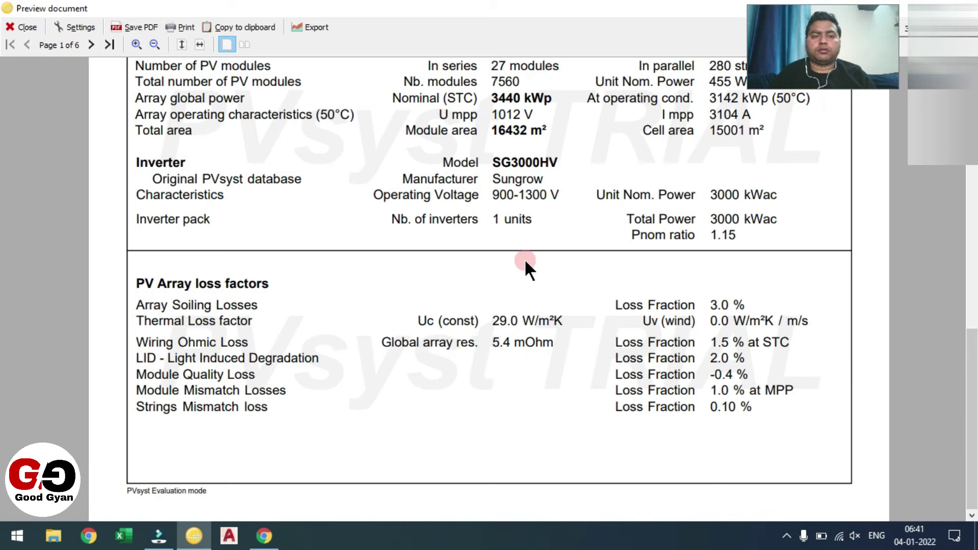
- Examine the report's system loss factors and the near shading definition with its scene perspective
click(90, 45)
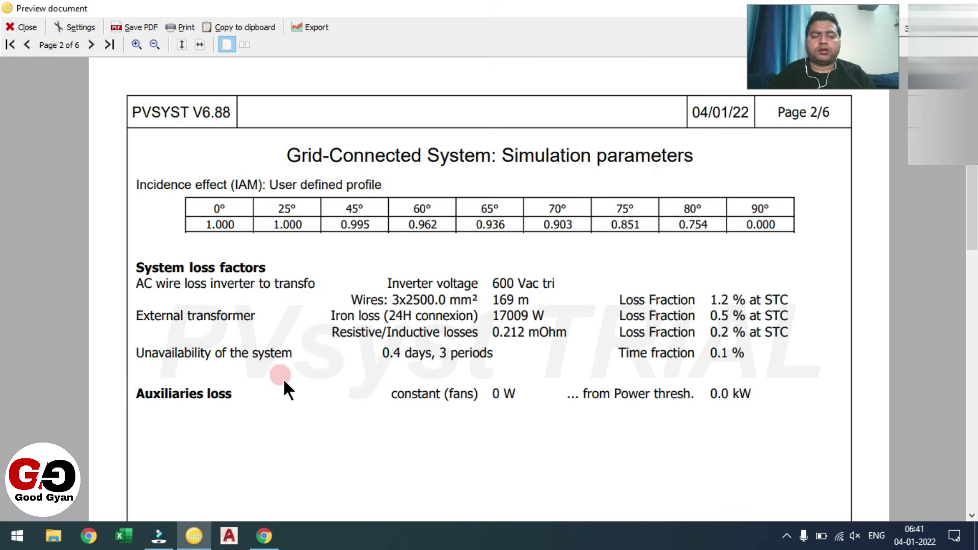
click(91, 44)
click(348, 299)
click(355, 306)
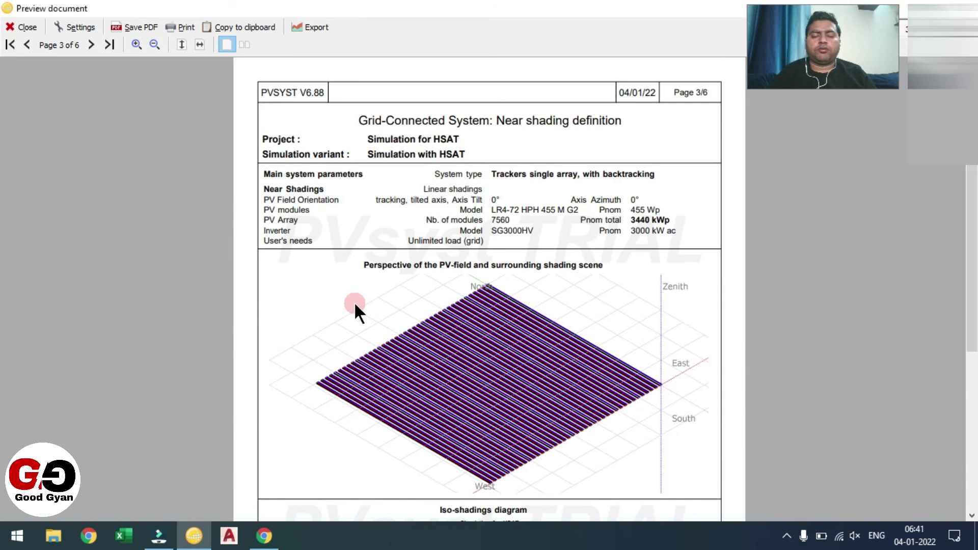
click(355, 306)
scroll(431, 359, up, 3)
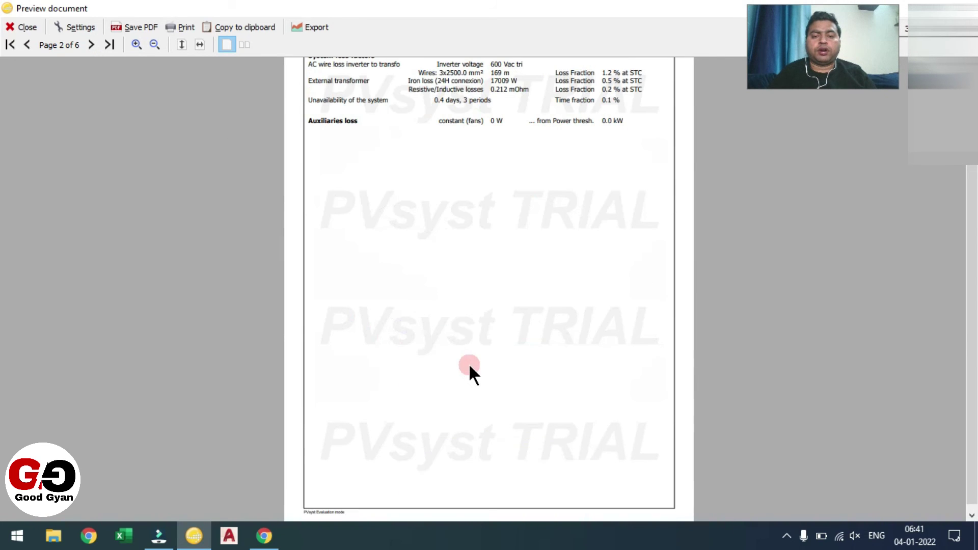
- Review the report's main results page, including the production and performance ratio charts and the monthly balances table
click(91, 44)
click(92, 44)
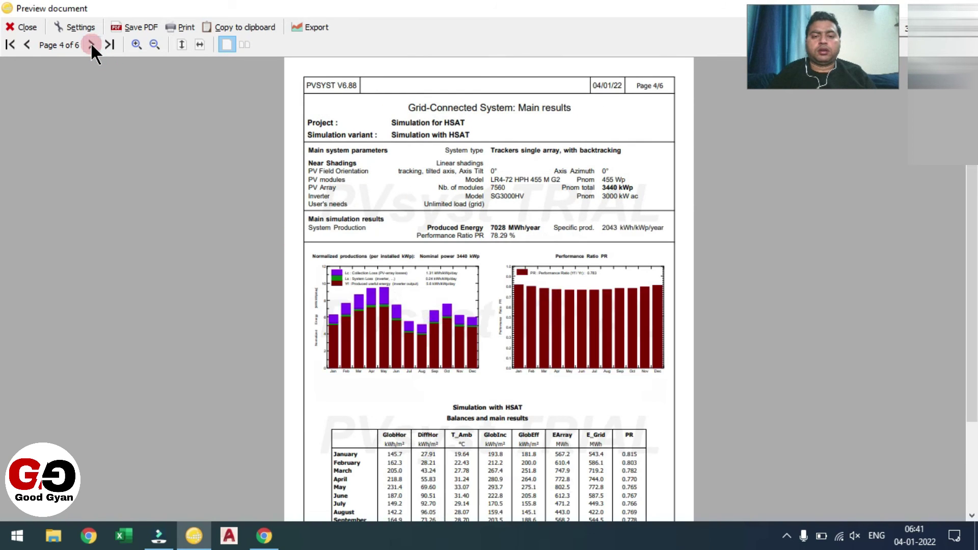
click(606, 388)
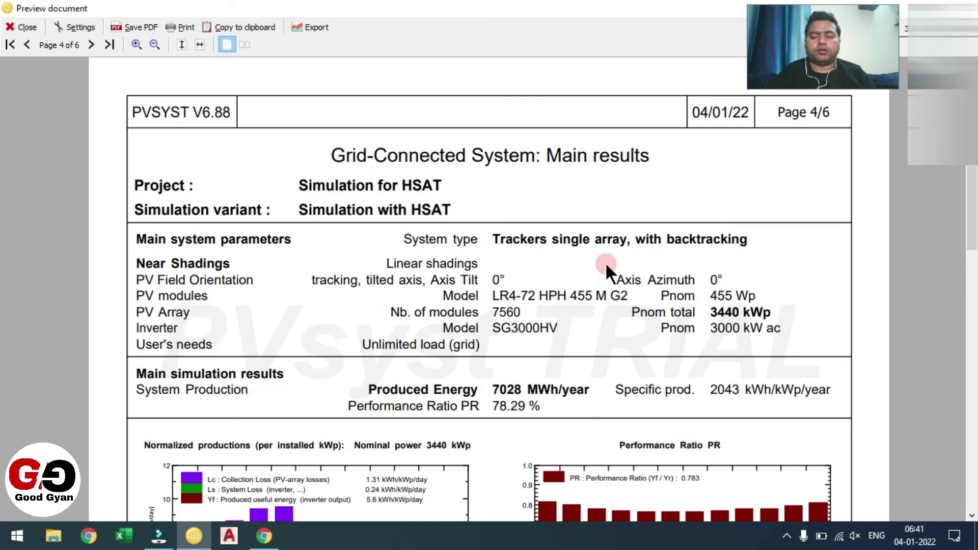
scroll(605, 262, down, 2)
scroll(605, 262, up, 2)
scroll(3, 230, down, 3)
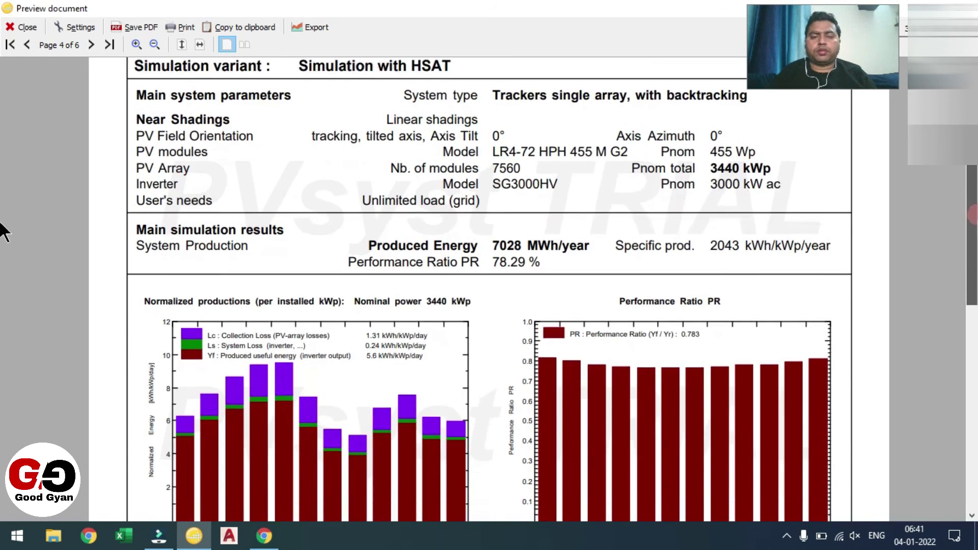
scroll(2, 230, down, 1)
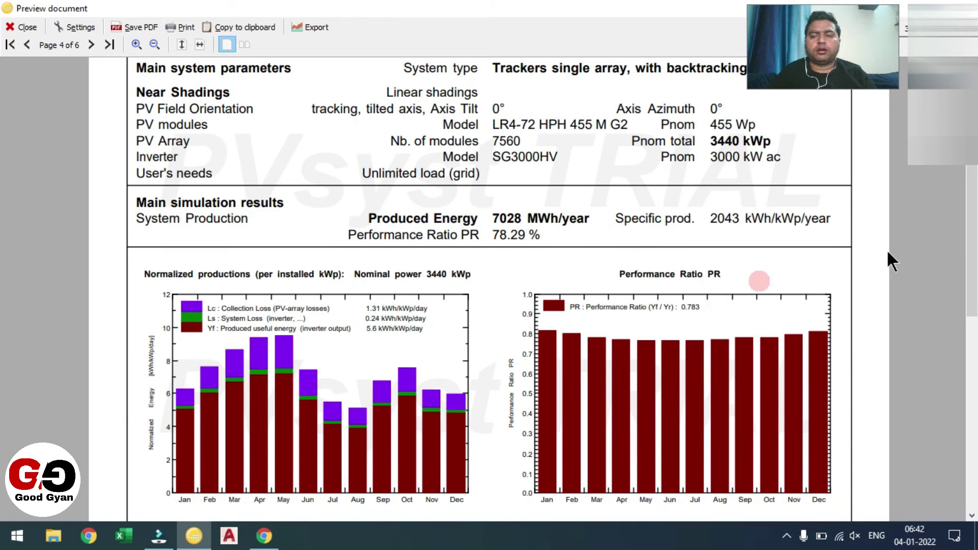
scroll(4, 224, down, 6)
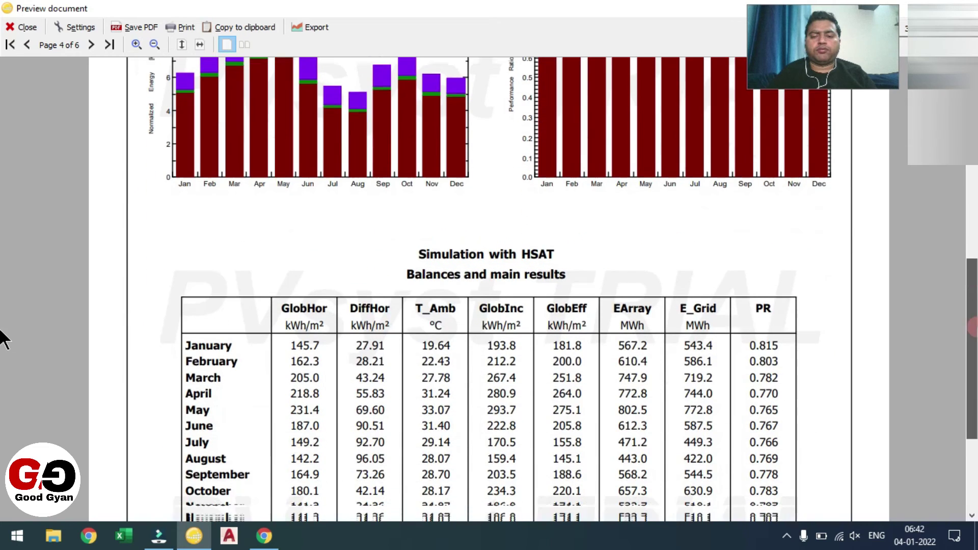
scroll(2, 337, down, 1)
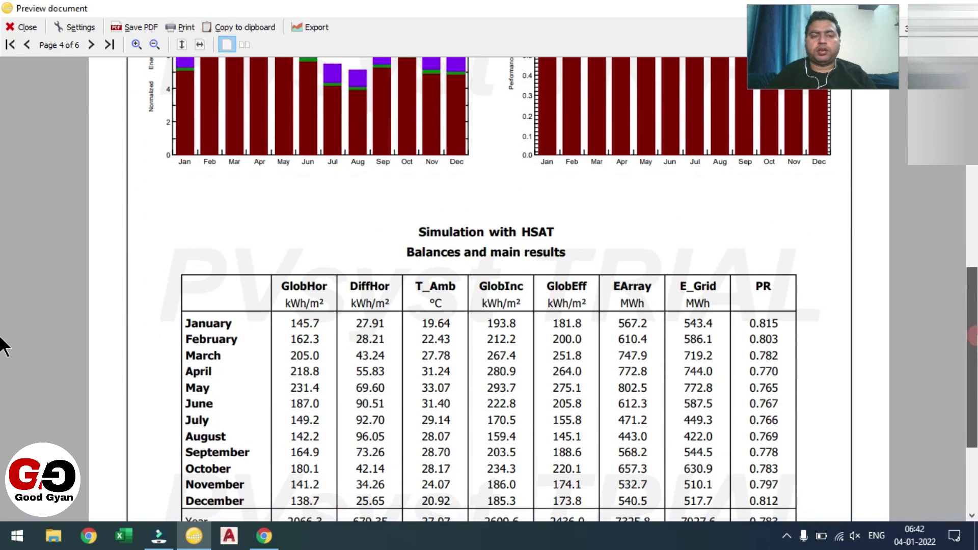
- Examine the report's daily input/output diagram and the whole-year loss diagram down to the energy injected into the grid
click(92, 45)
scroll(3, 257, down, 2)
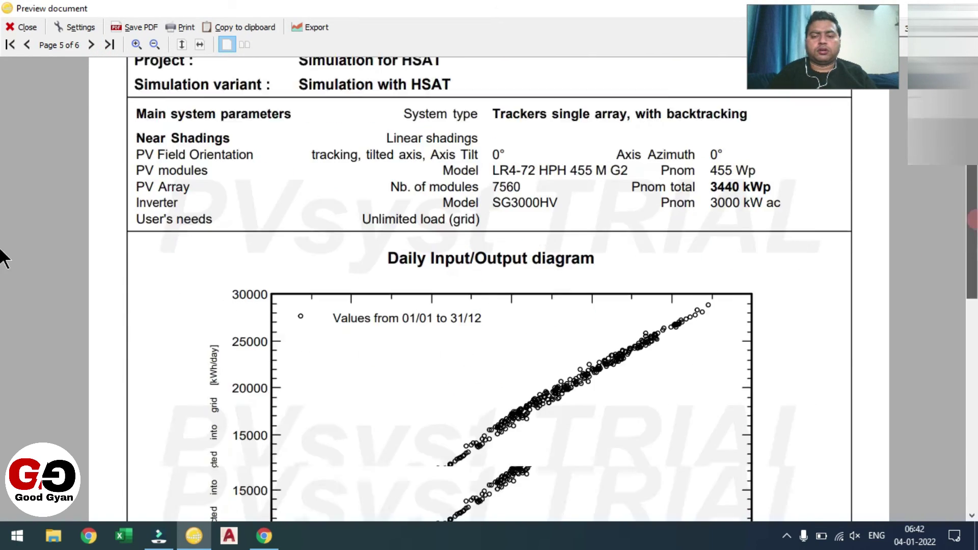
scroll(2, 258, down, 4)
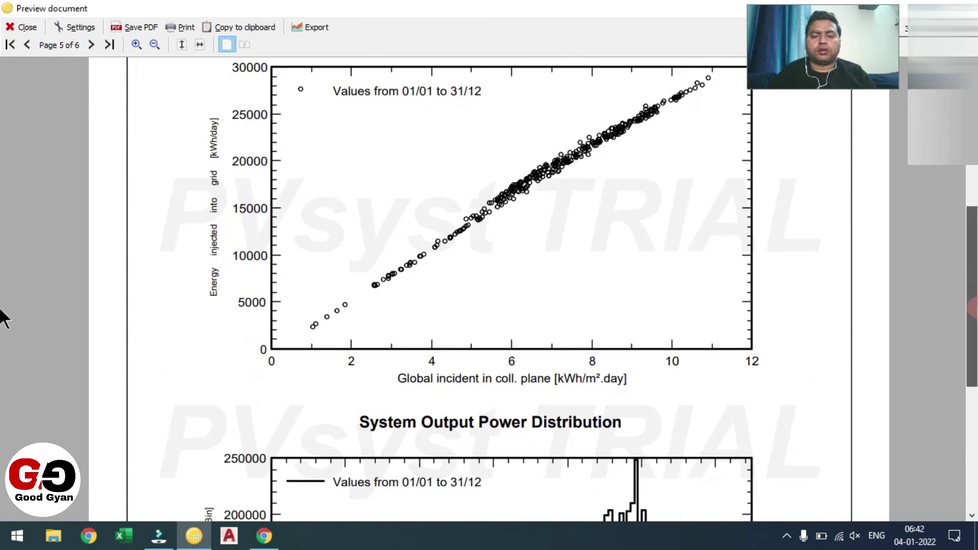
click(92, 45)
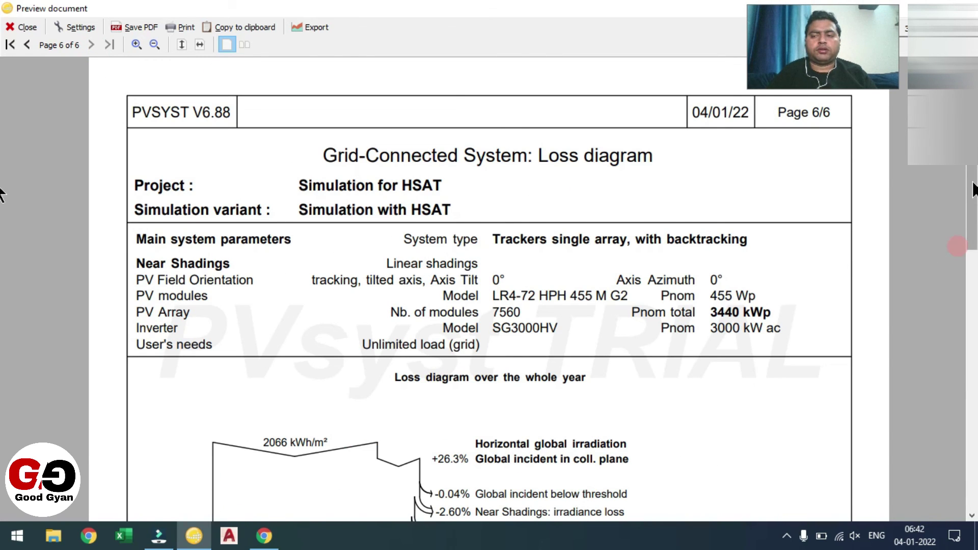
scroll(2, 214, down, 7)
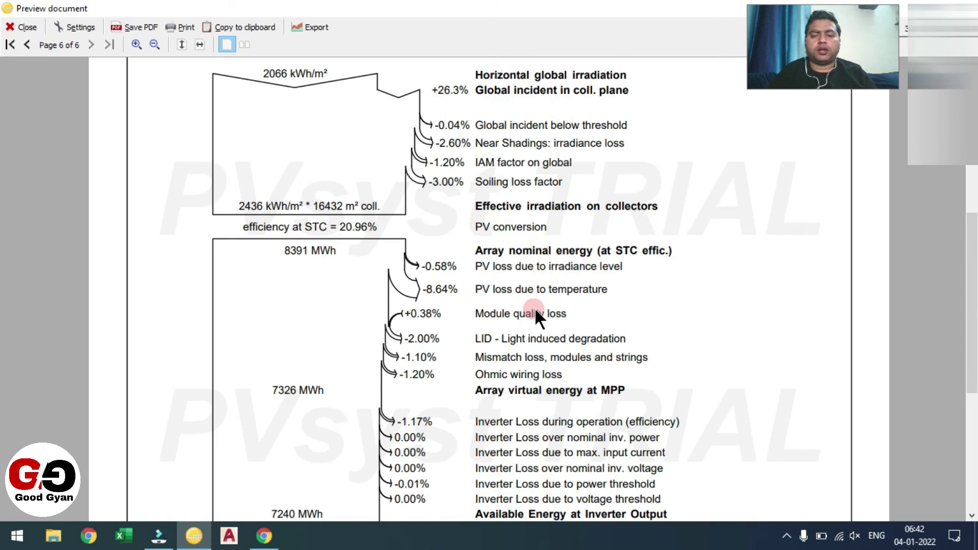
drag(972, 272, 970, 392)
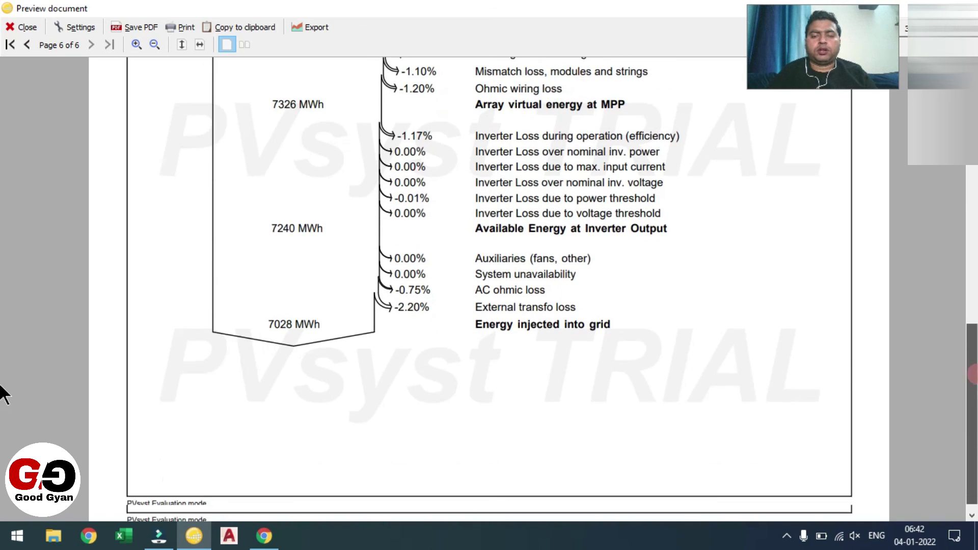
- Exclude the Special graphs section from the report's printed pages and apply the print options
click(76, 27)
click(50, 134)
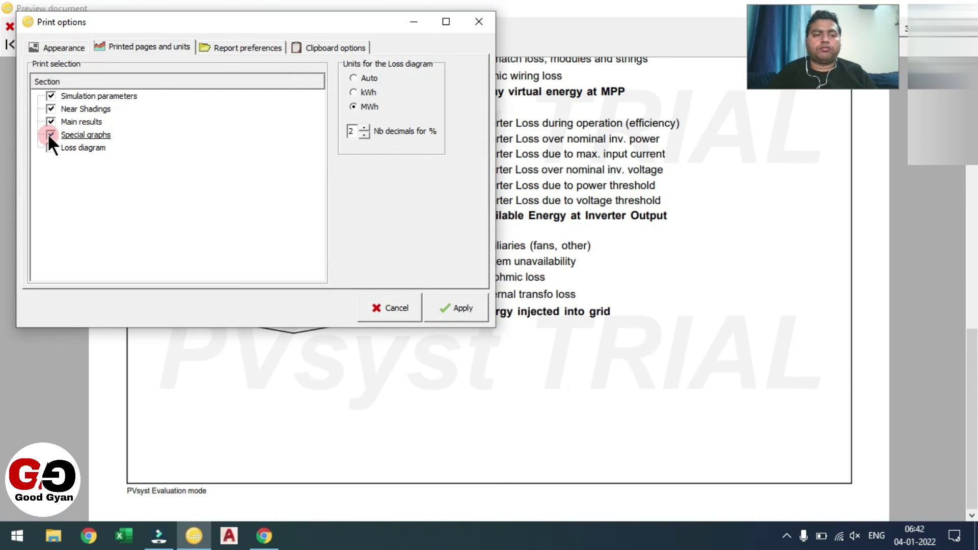
click(461, 308)
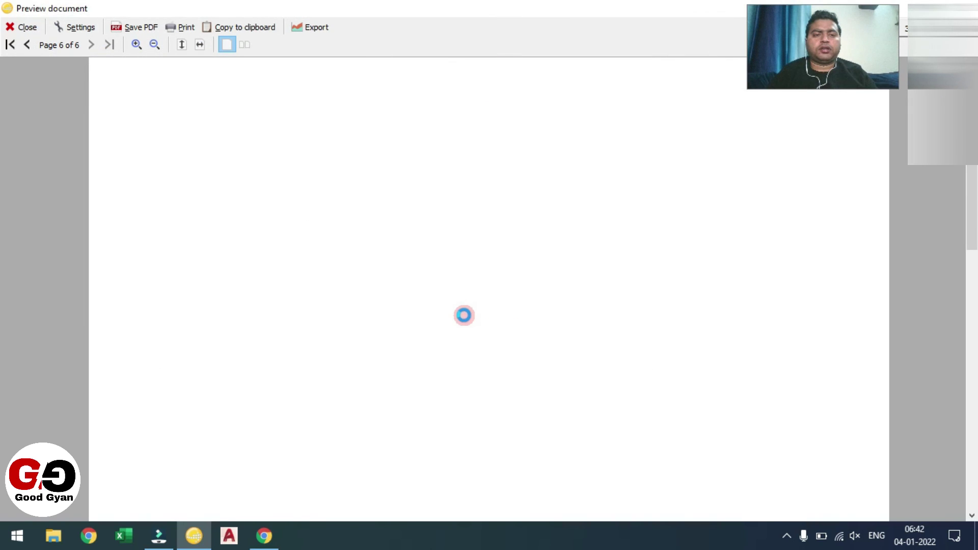
- Save the report to the Desktop as the PDF file "Simulation for HSAT.VC0-Report"
click(134, 26)
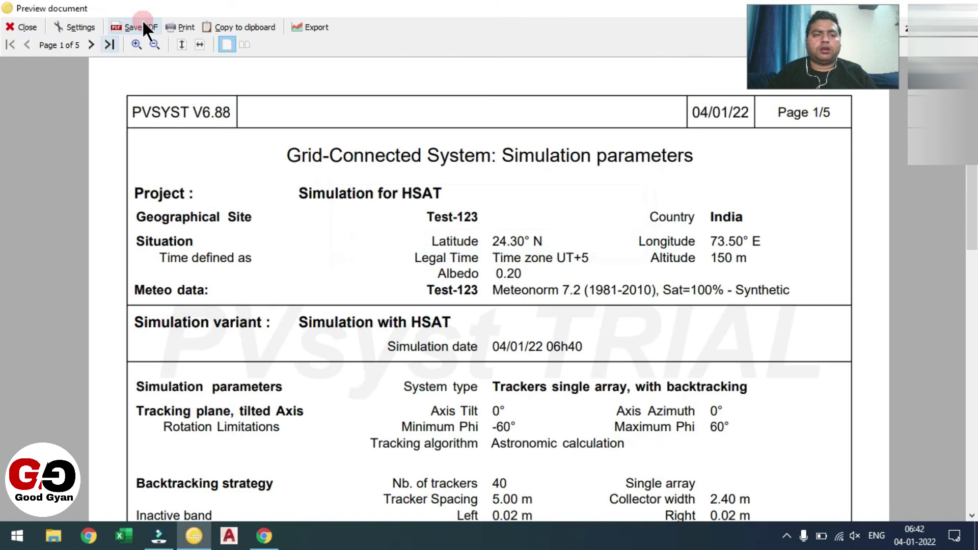
click(142, 24)
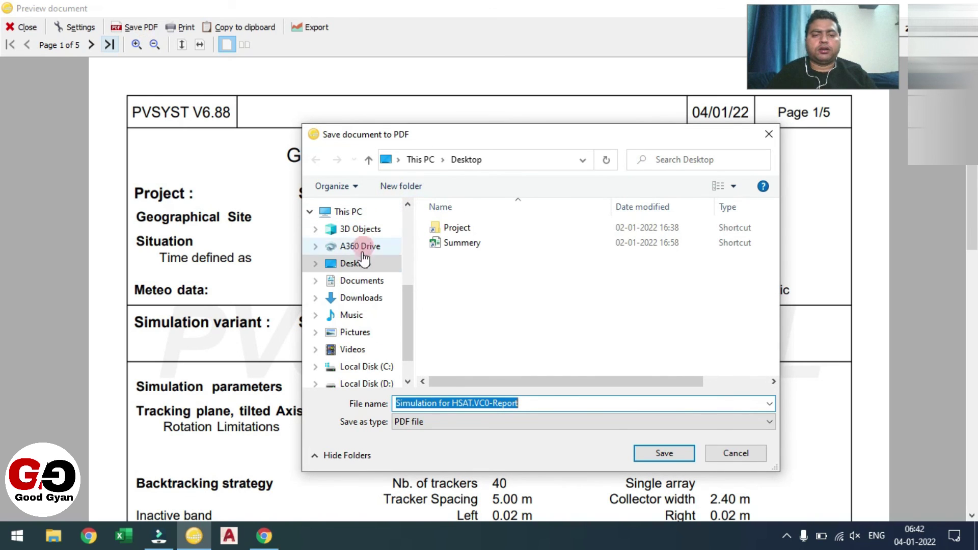
click(360, 262)
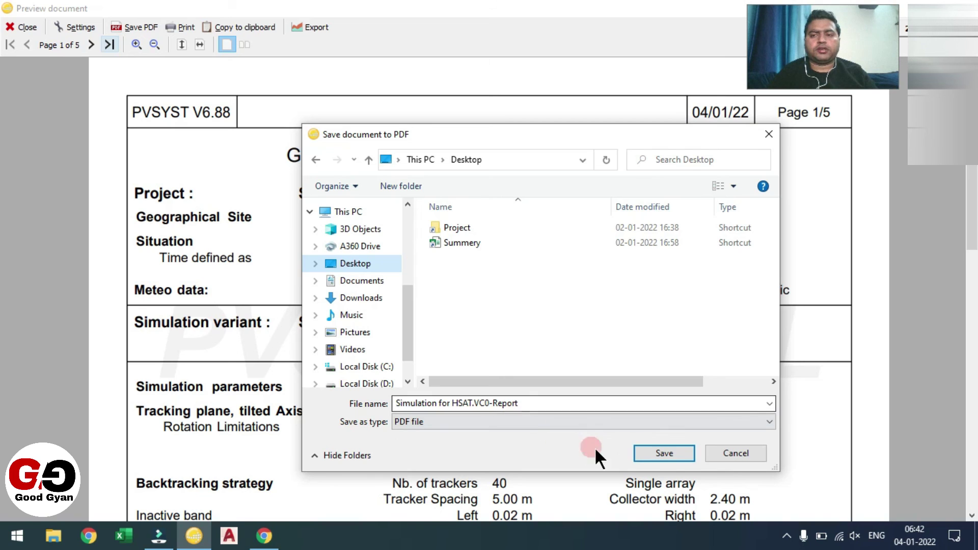
click(673, 454)
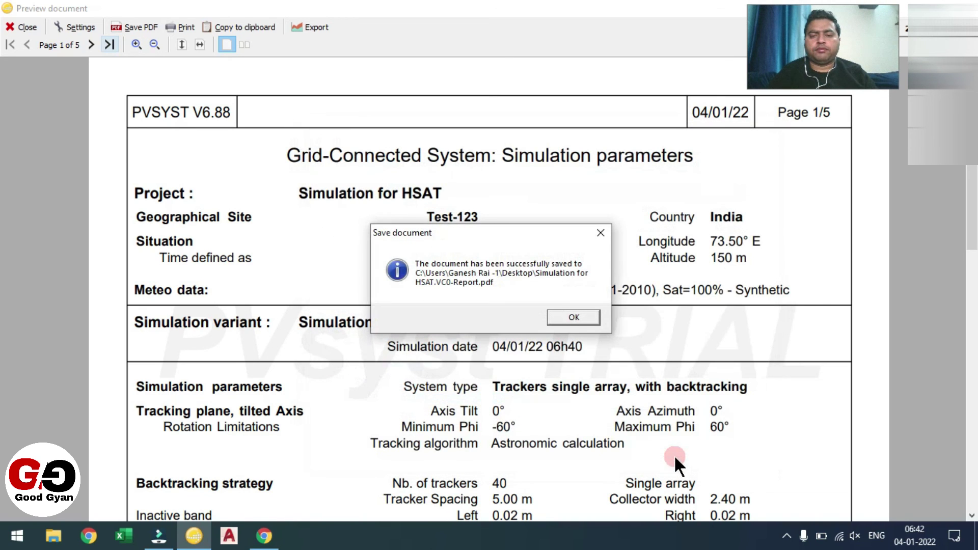
click(574, 317)
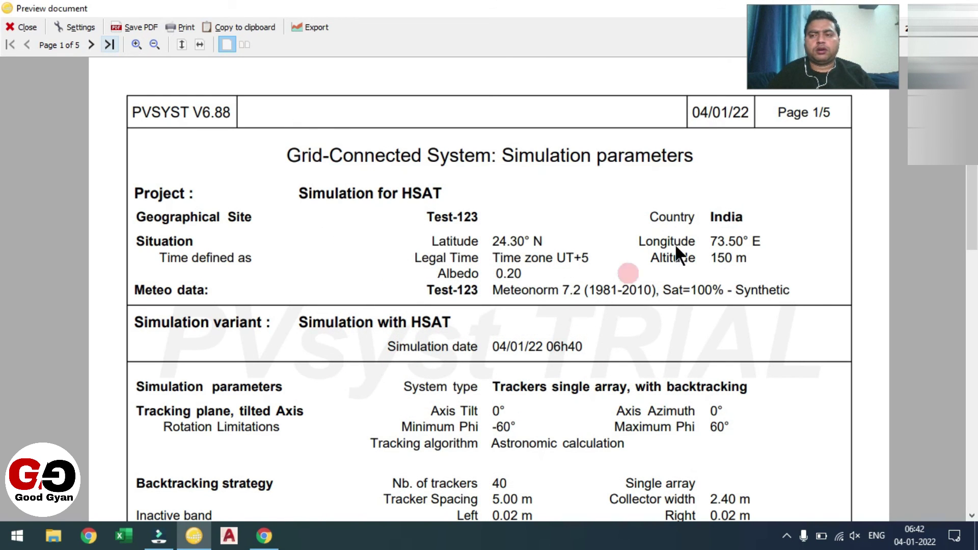
- Close the report preview and save the project under the file name "Simulation for HSAT"
key(Escape)
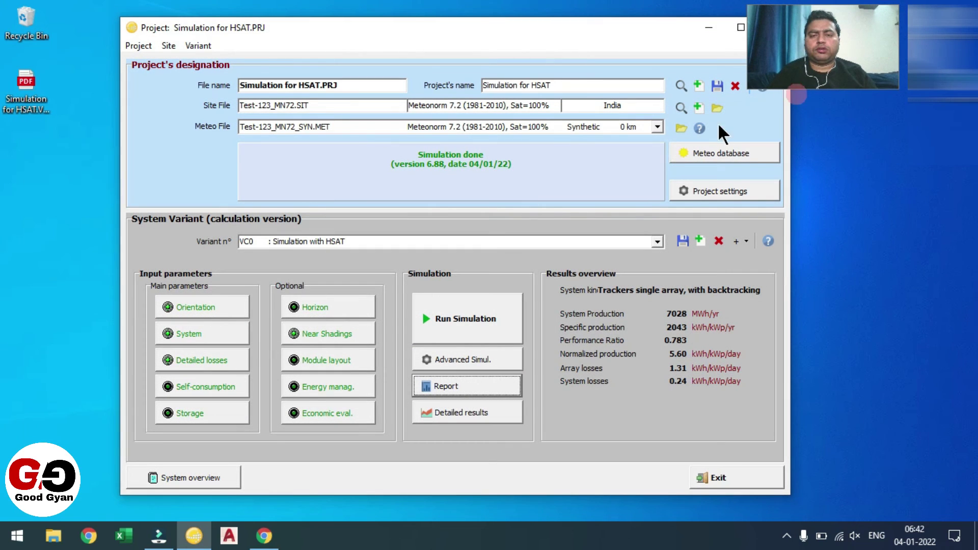
click(717, 85)
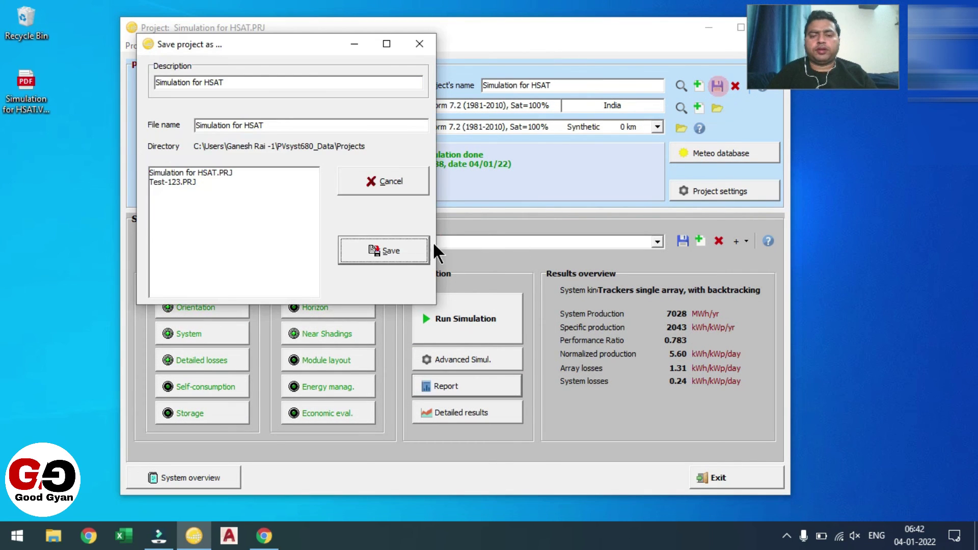
click(384, 249)
- Close the project window and exit PVsyst to return to the Desktop
drag(643, 33, 638, 117)
click(778, 112)
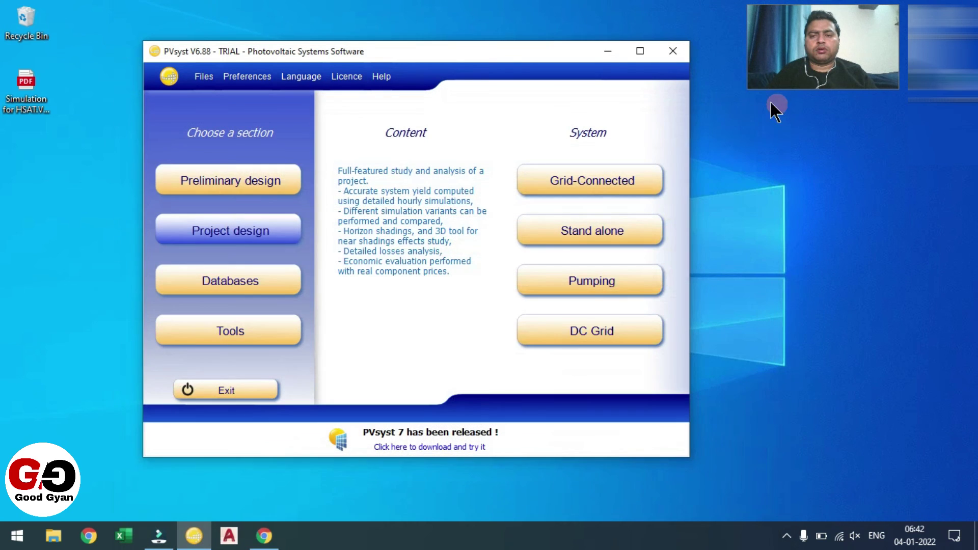
click(676, 46)
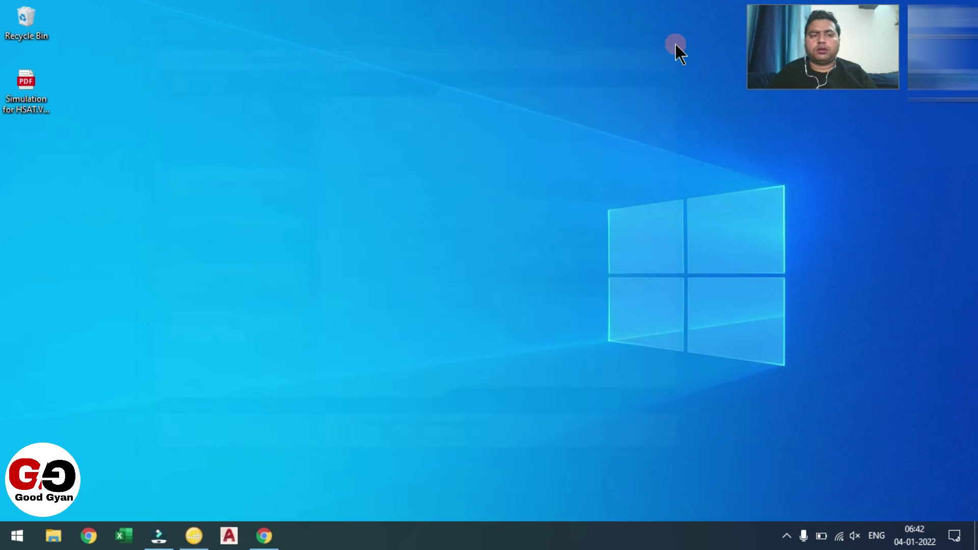
- Open the exported "Simulation for HSAT.VC0-Report" PDF from the Desktop, look through its pages including the monthly balances table, and close it
double_click(35, 95)
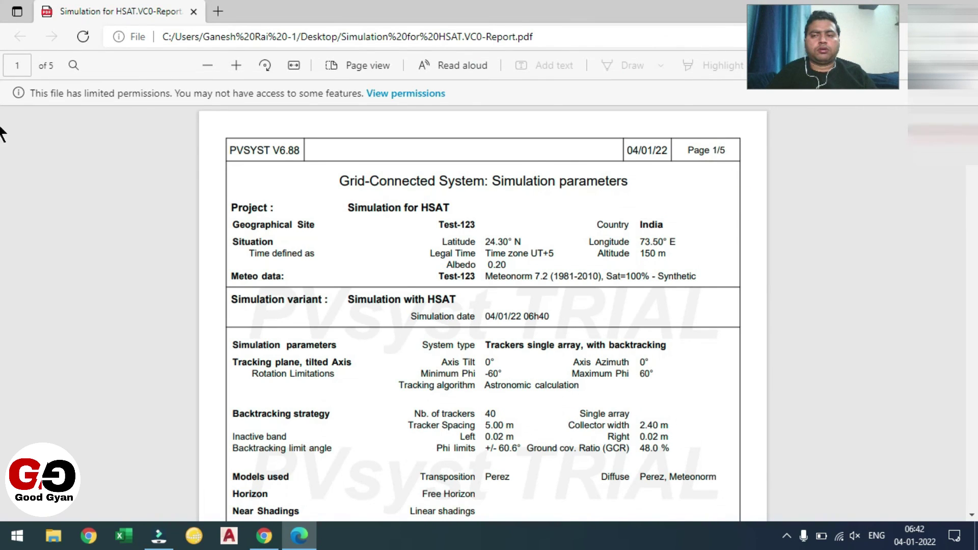
scroll(1, 128, down, 2)
scroll(1, 127, down, 20)
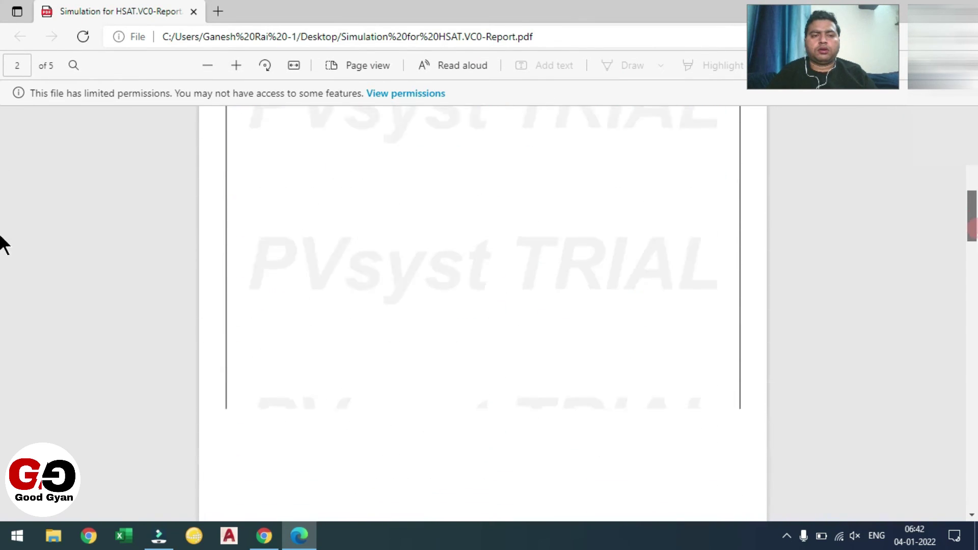
scroll(2, 359, down, 20)
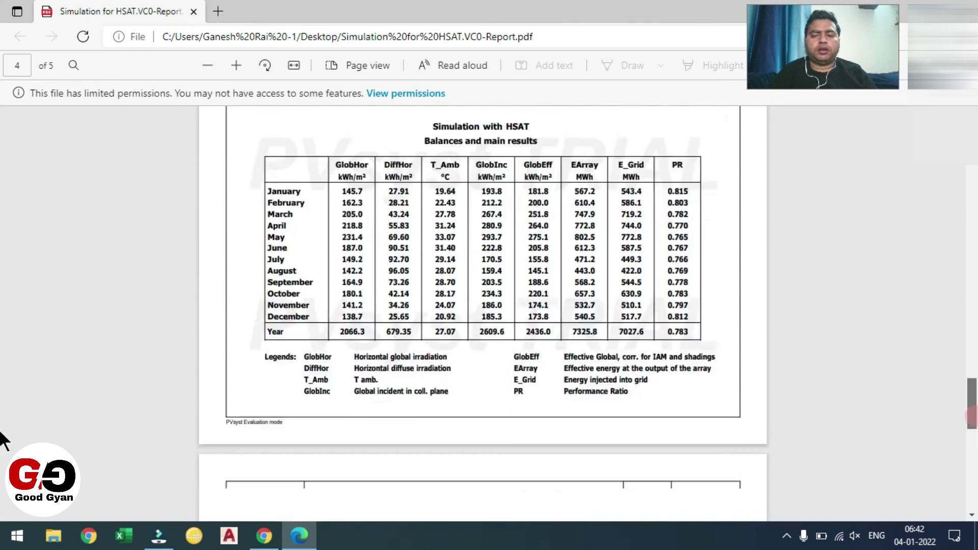
drag(971, 468, 967, 138)
click(965, 11)
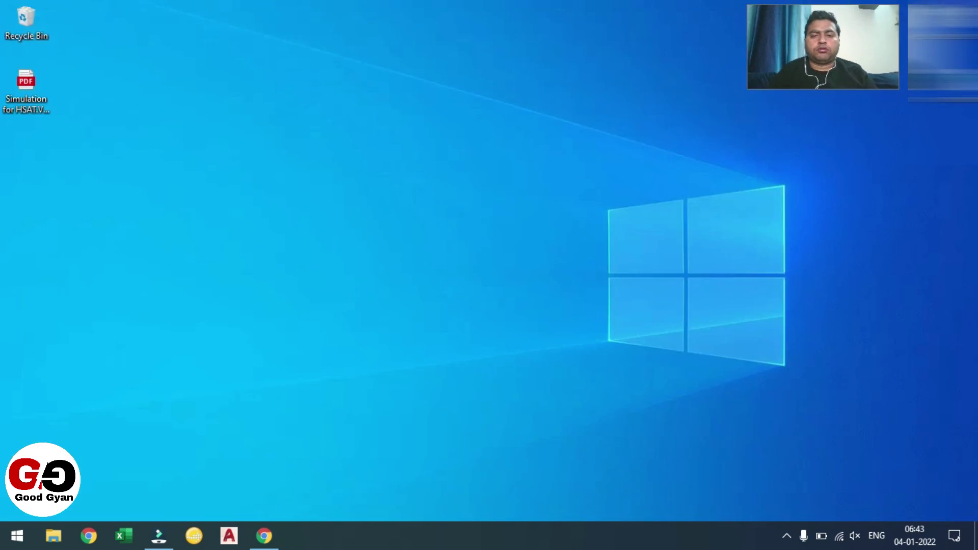